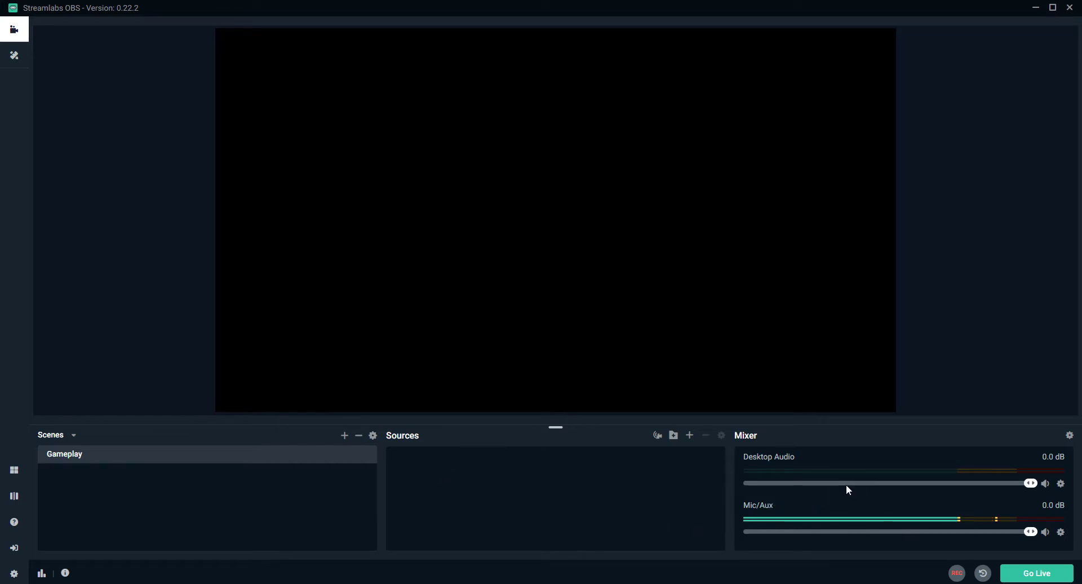
Sign in with the Twitch account and return to the editor showing the empty Gameplay scene
click(14, 548)
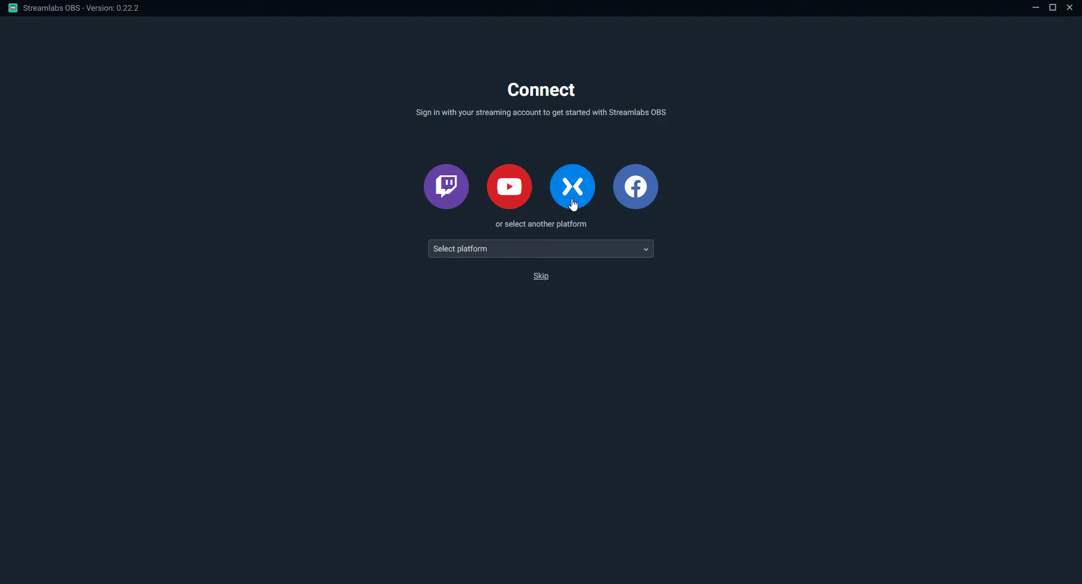
click(442, 208)
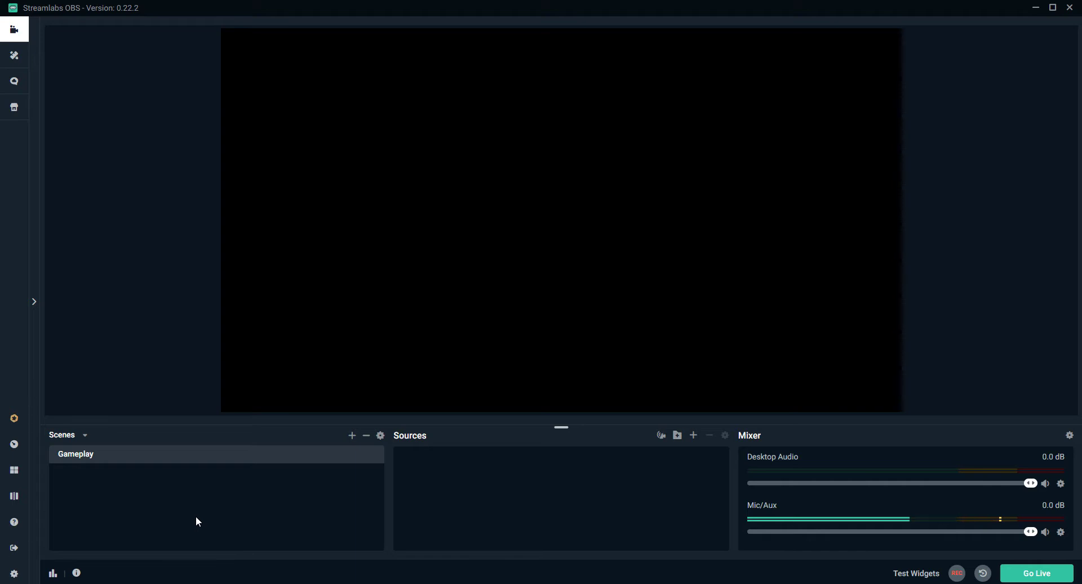
click(15, 572)
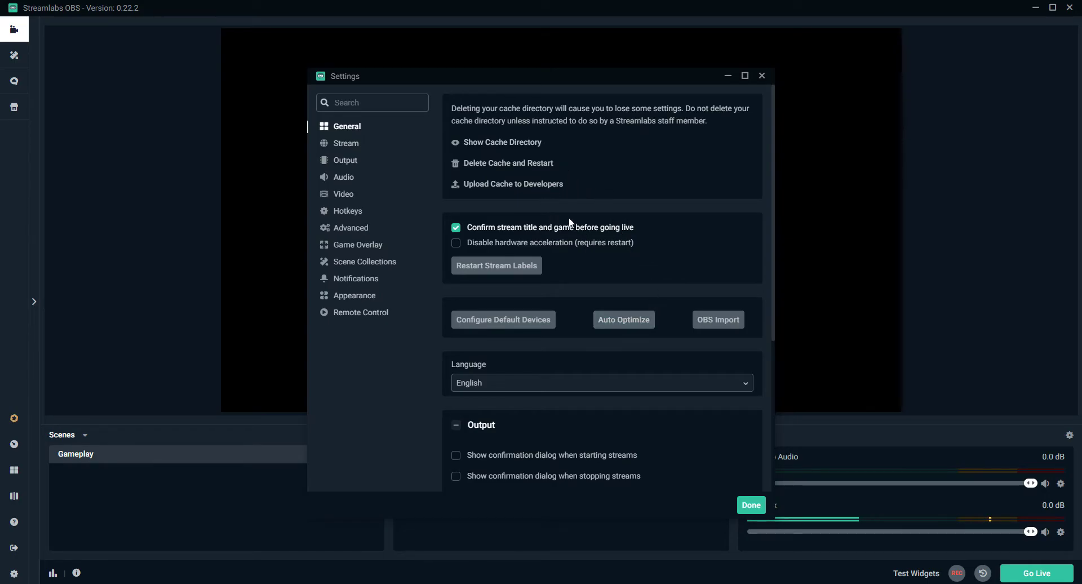
click(344, 198)
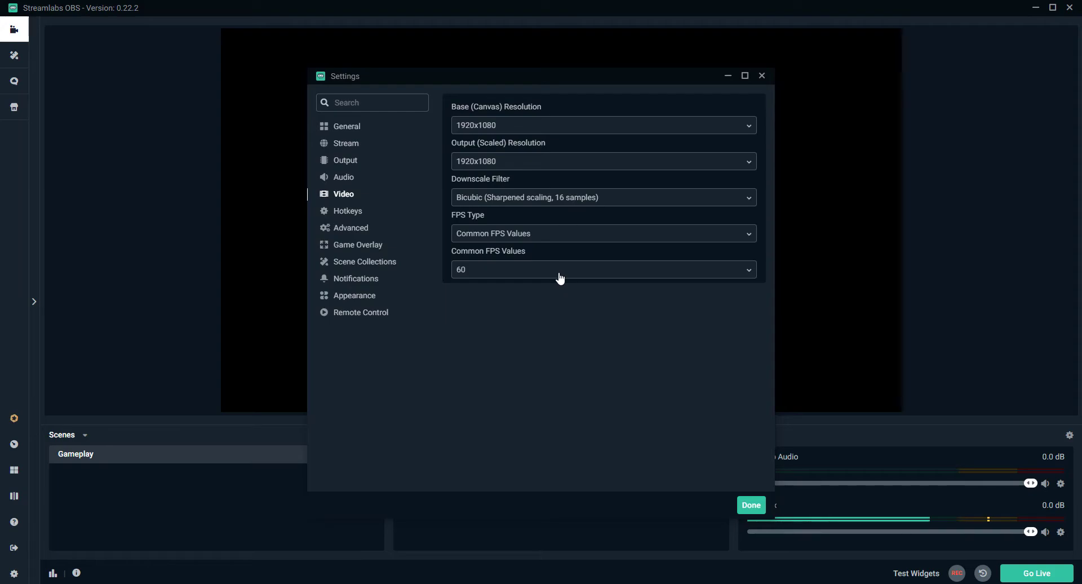
click(360, 148)
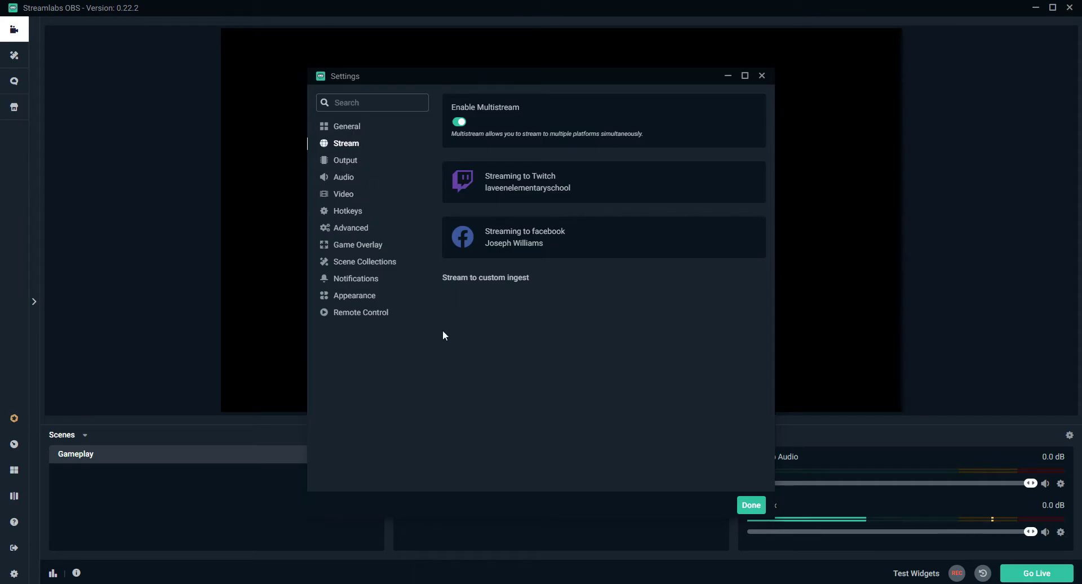
click(753, 507)
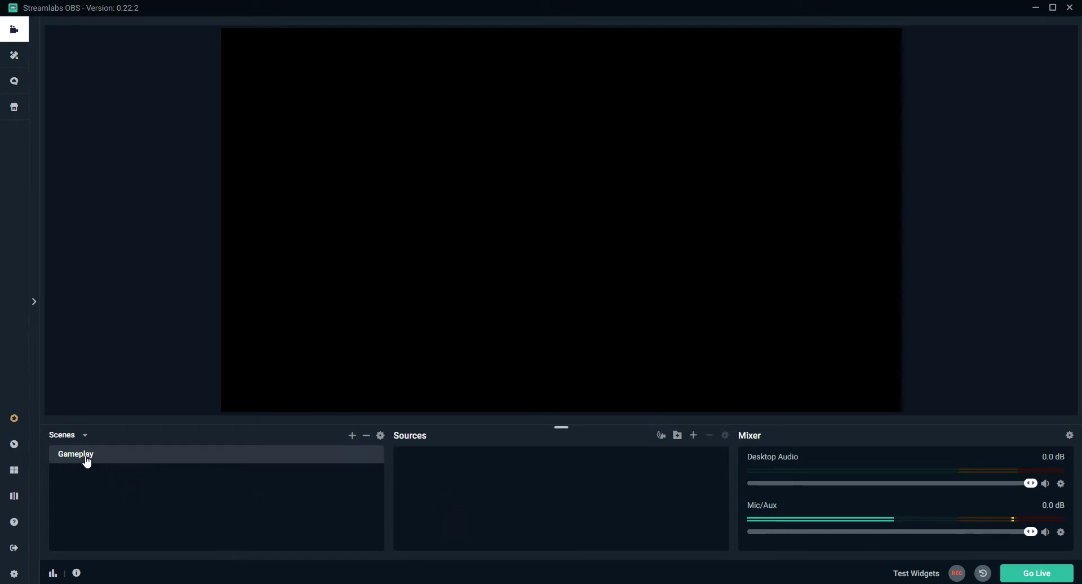
Create a scene named 'Stream Starting' and move it above Gameplay in the scene list
click(352, 436)
drag(539, 273, 418, 280)
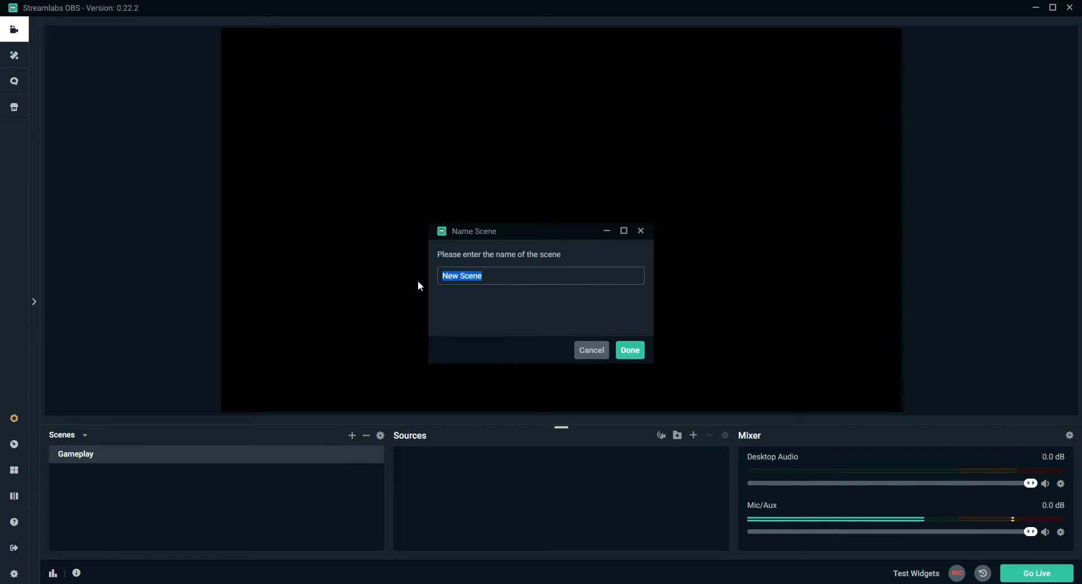
text(Stream )
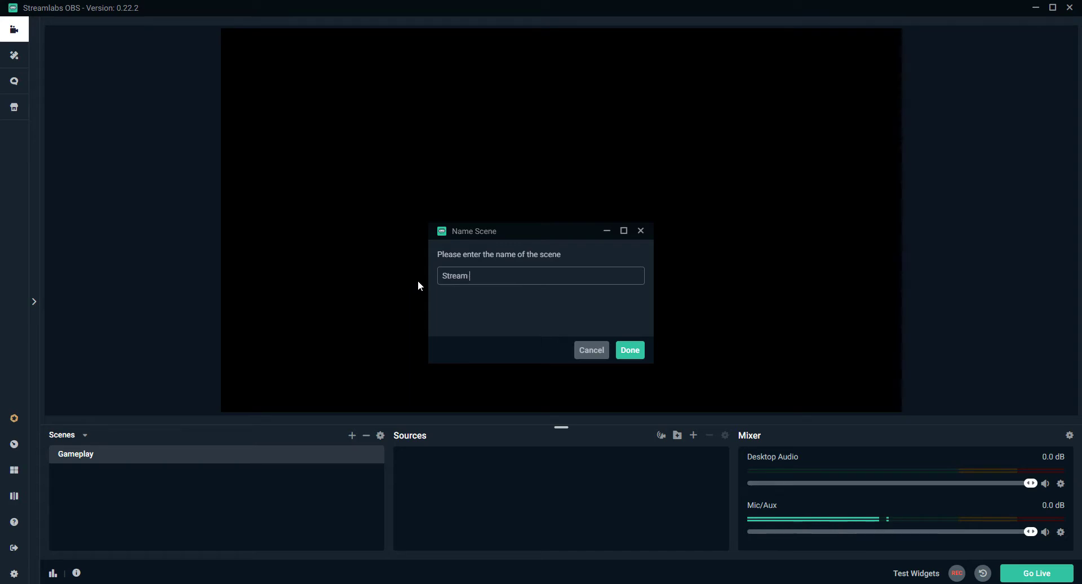
text(Starting)
click(622, 359)
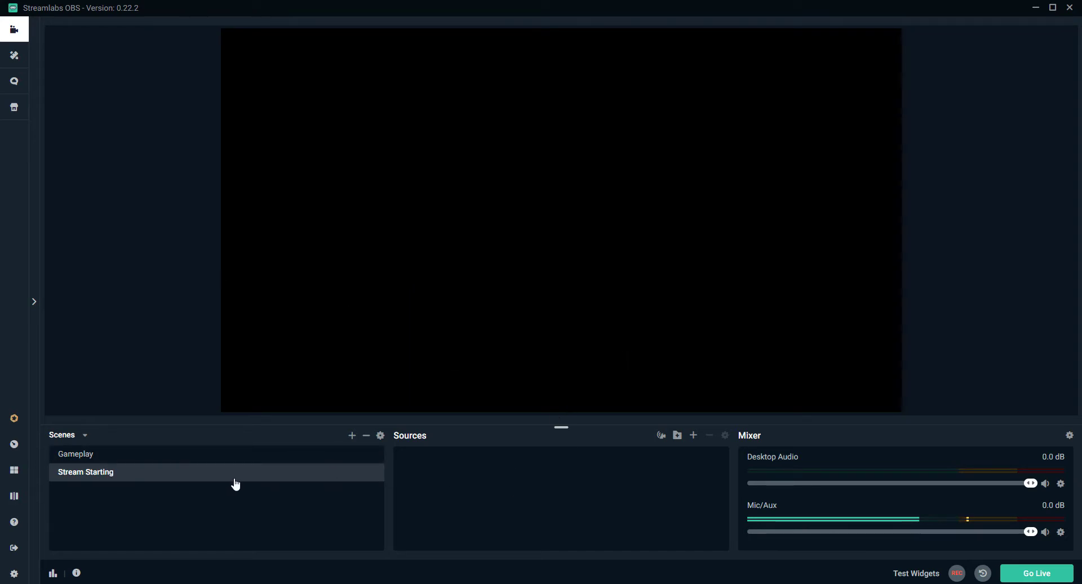
drag(103, 476, 106, 456)
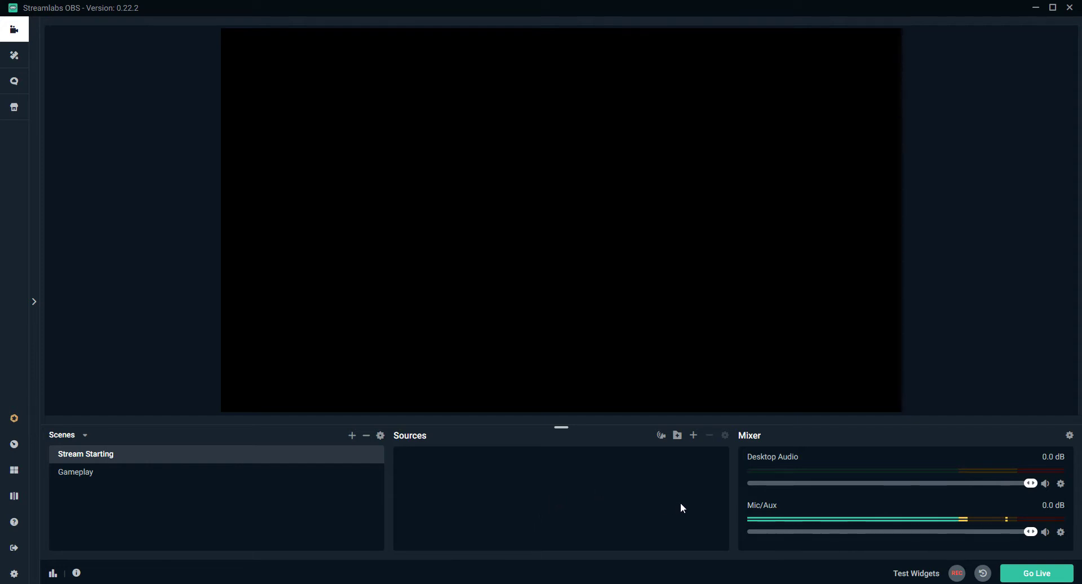
Add an Image source named 'Background' to the Stream Starting scene
click(693, 436)
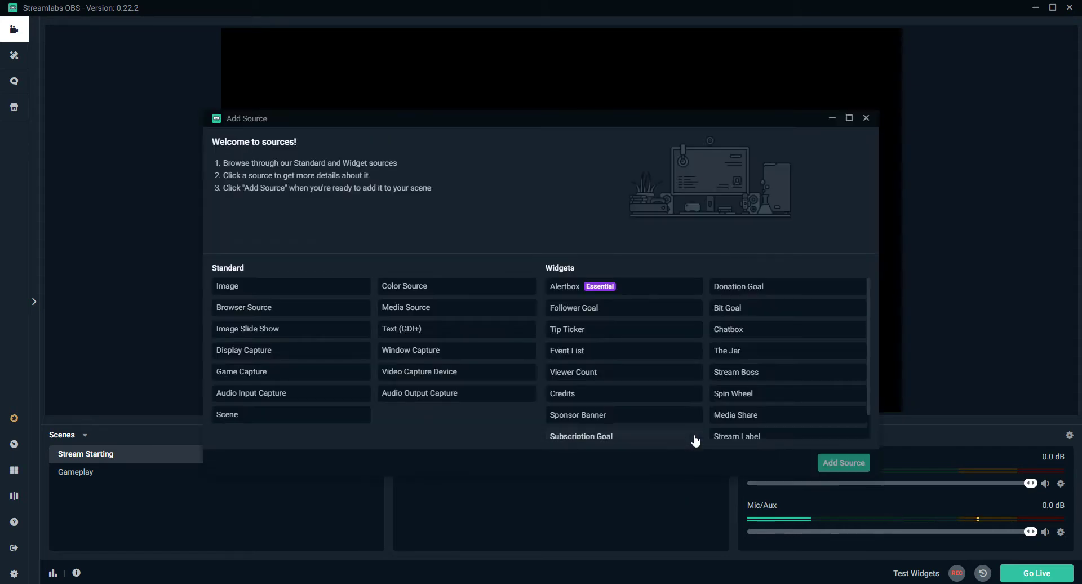
click(866, 118)
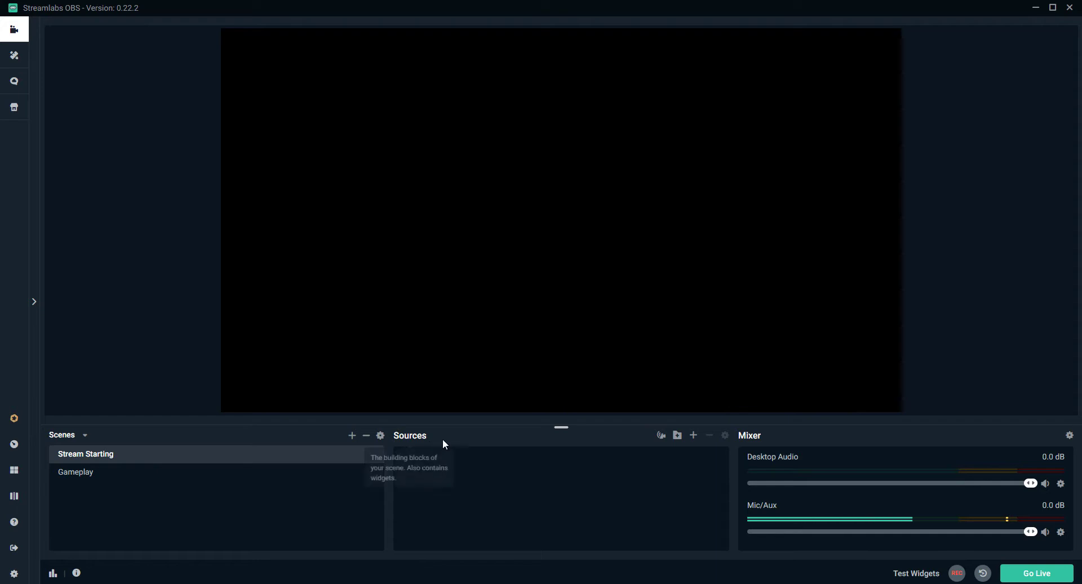
click(693, 436)
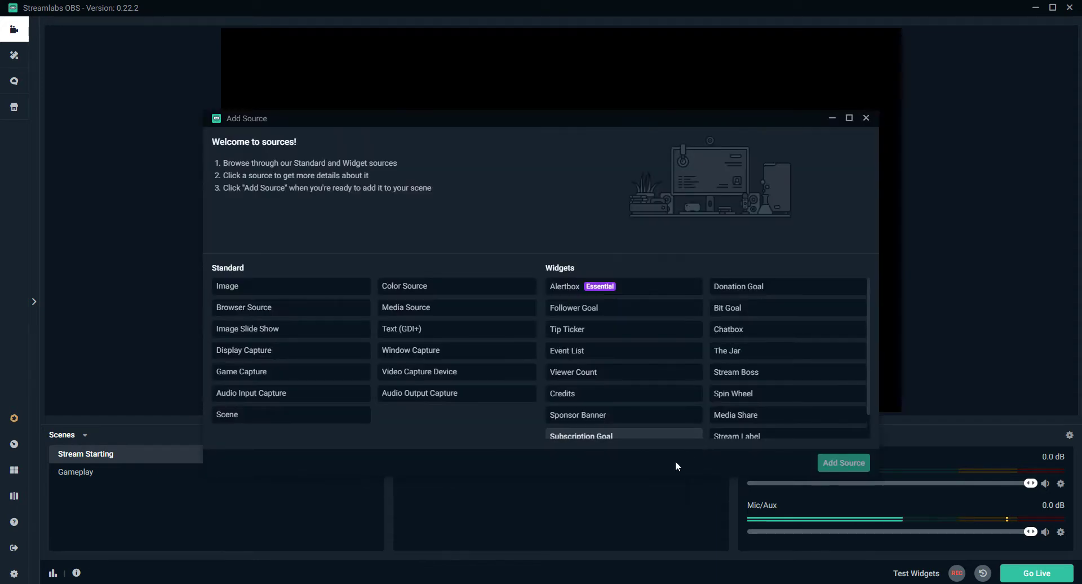
click(220, 293)
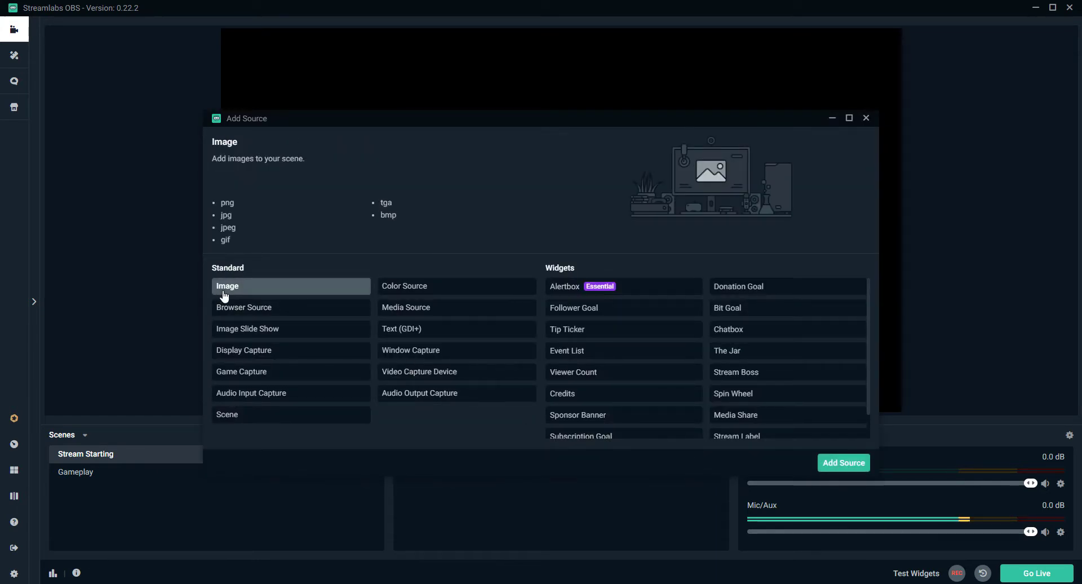
click(856, 470)
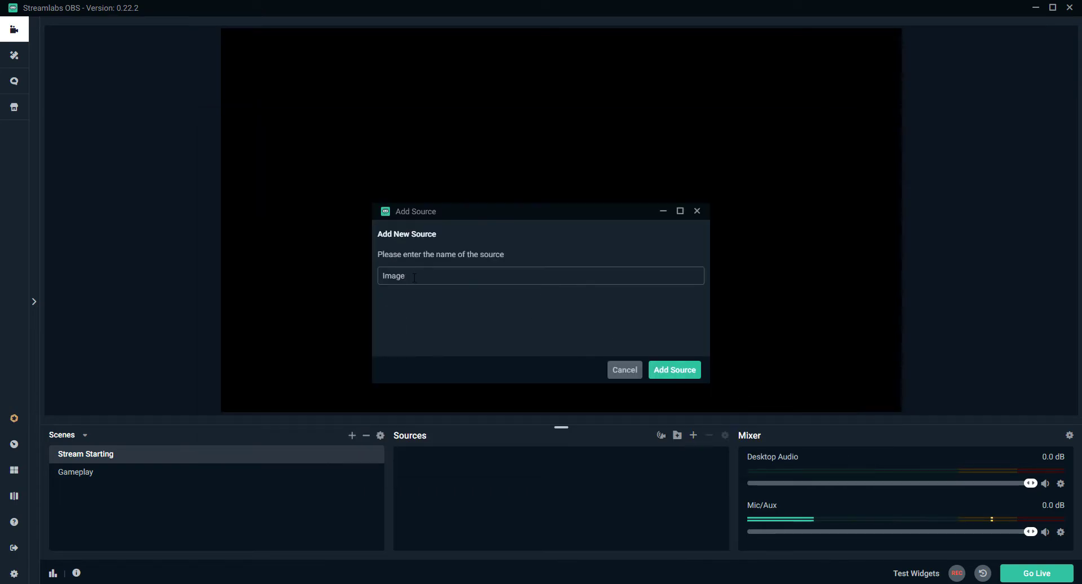
drag(411, 276, 371, 279)
text(Background)
click(674, 373)
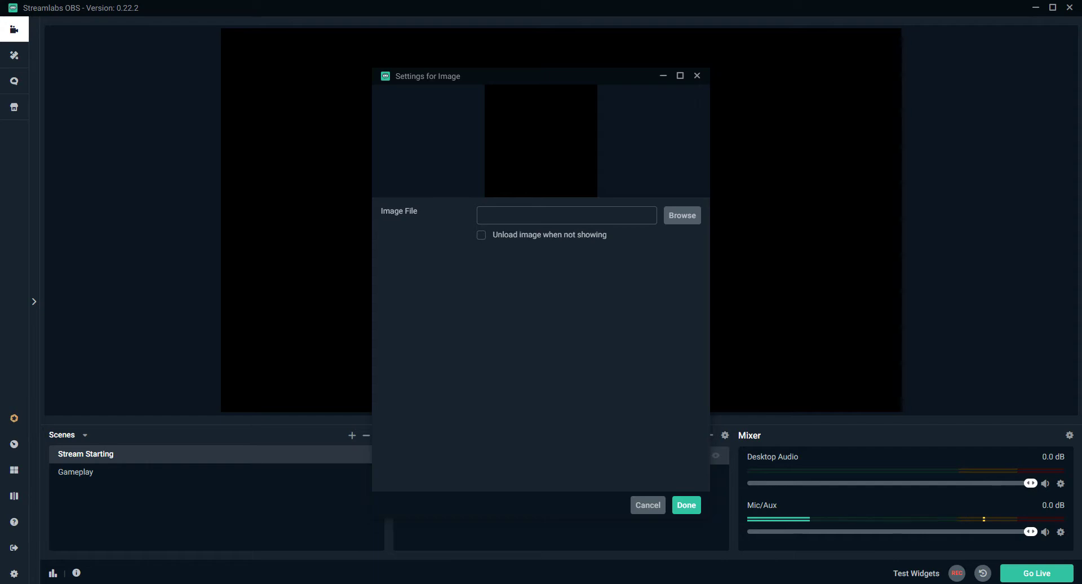
Load RL-BG-3.jpg as the Background image filling the canvas, then lock the source
key(Return)
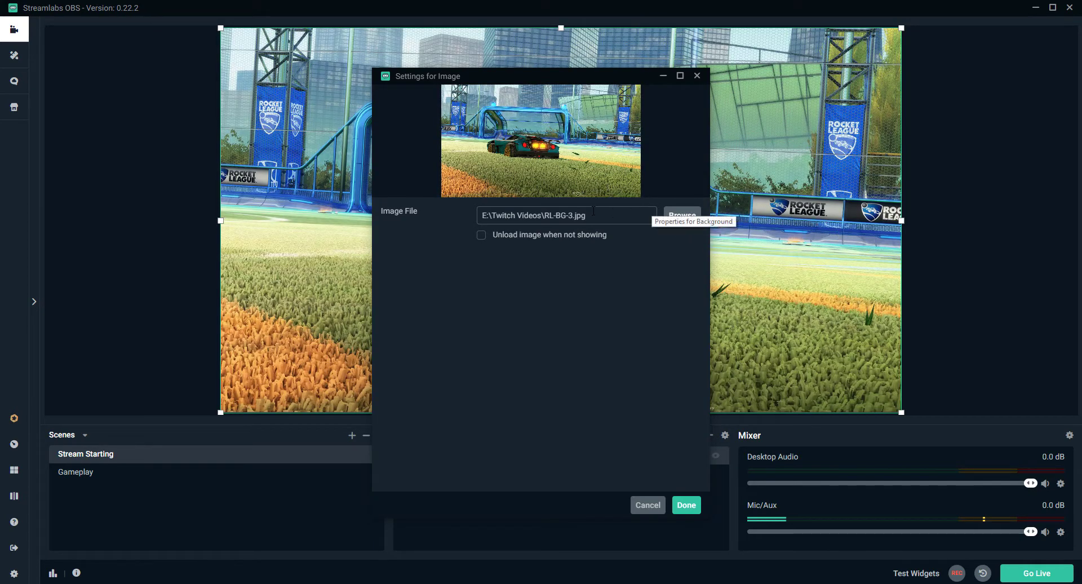
click(687, 505)
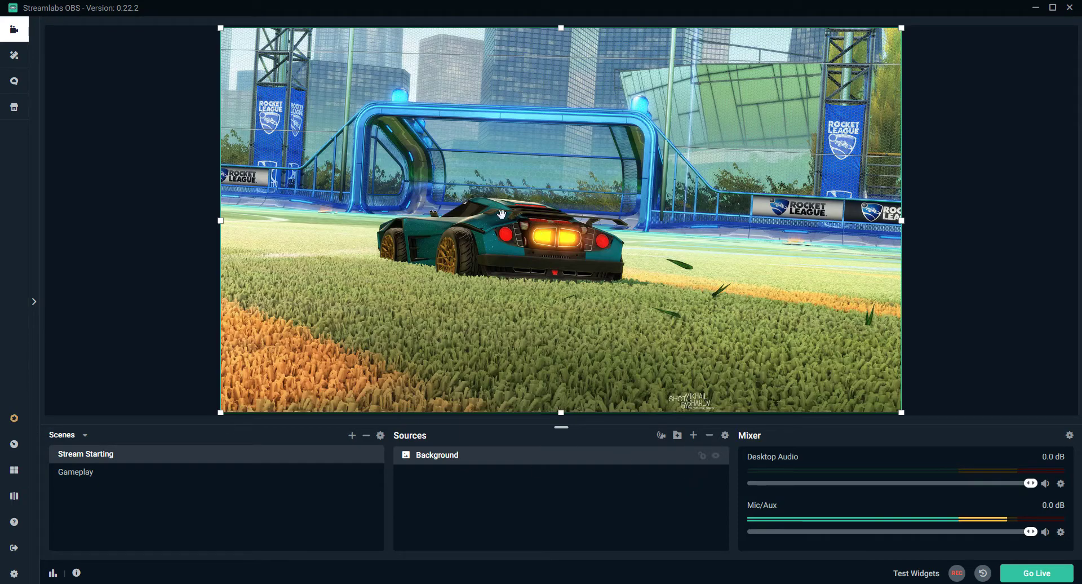
mouse_move(310, 116)
mouse_down()
mouse_move(338, 123)
mouse_move(308, 117)
mouse_up()
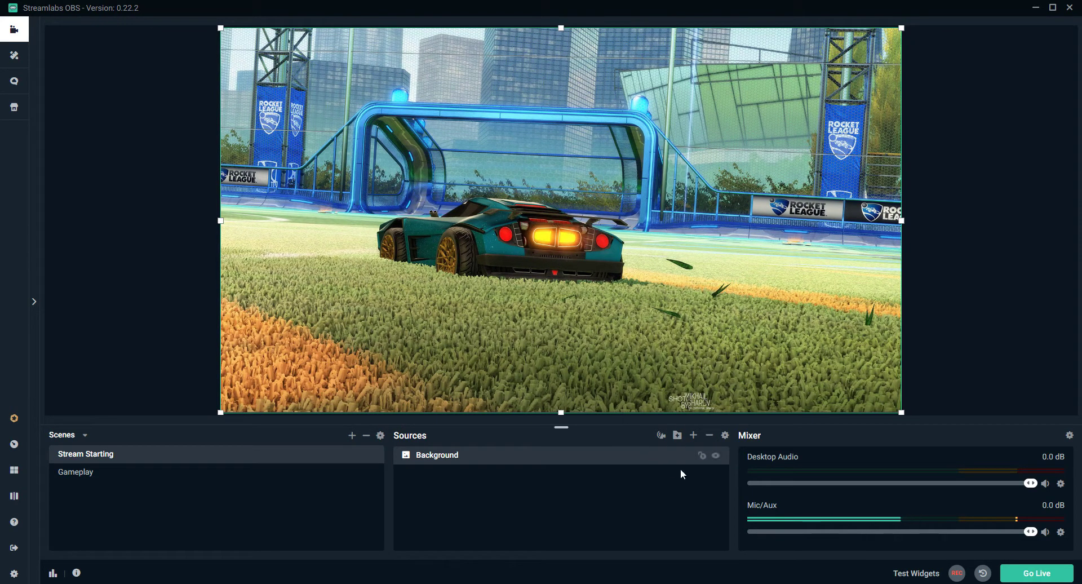
click(702, 456)
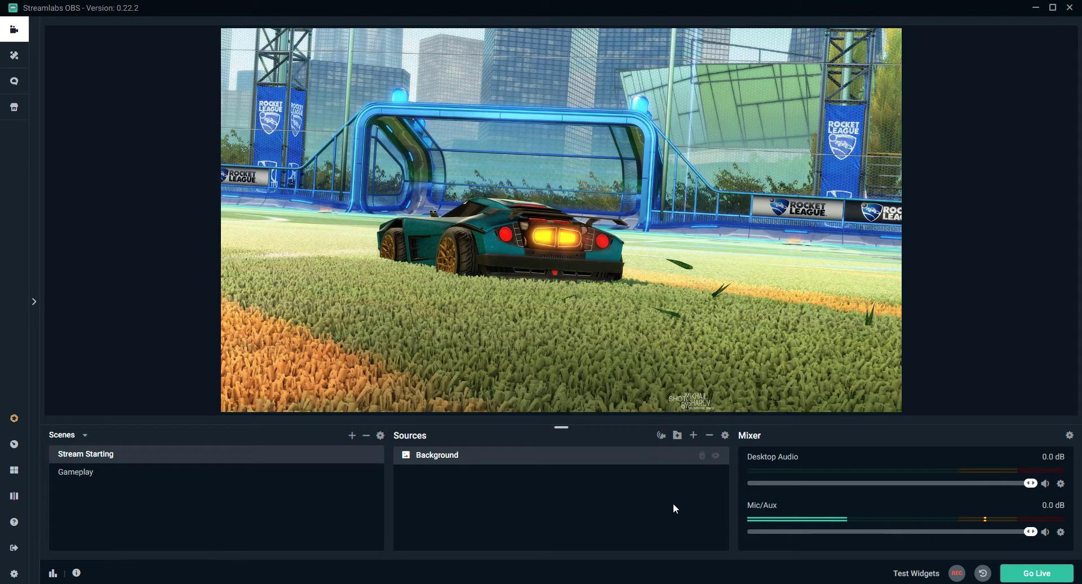
Add a Text (GDI+) source reading 'Stream Starting'
click(693, 435)
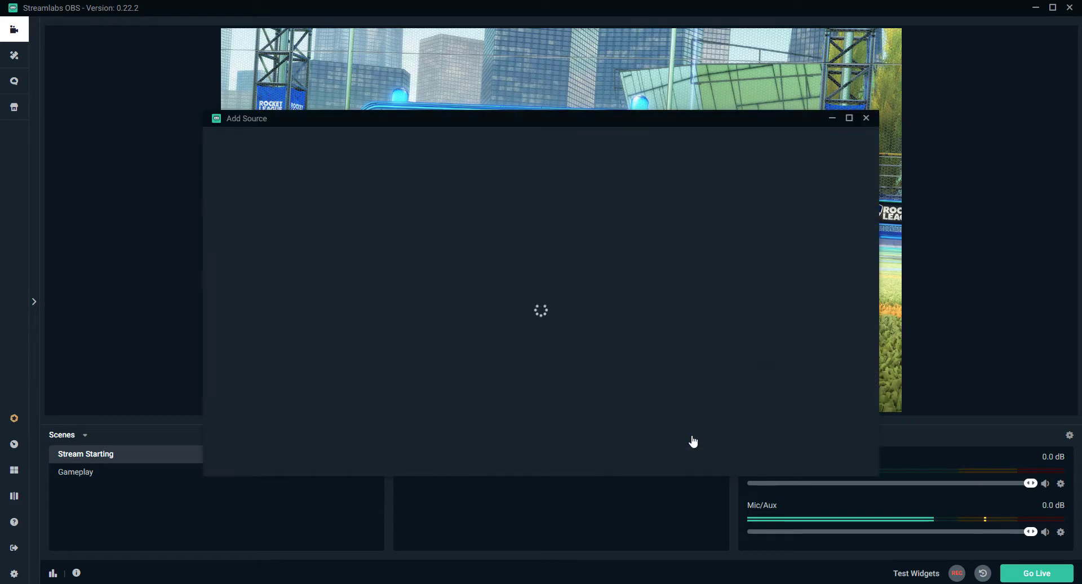
click(240, 287)
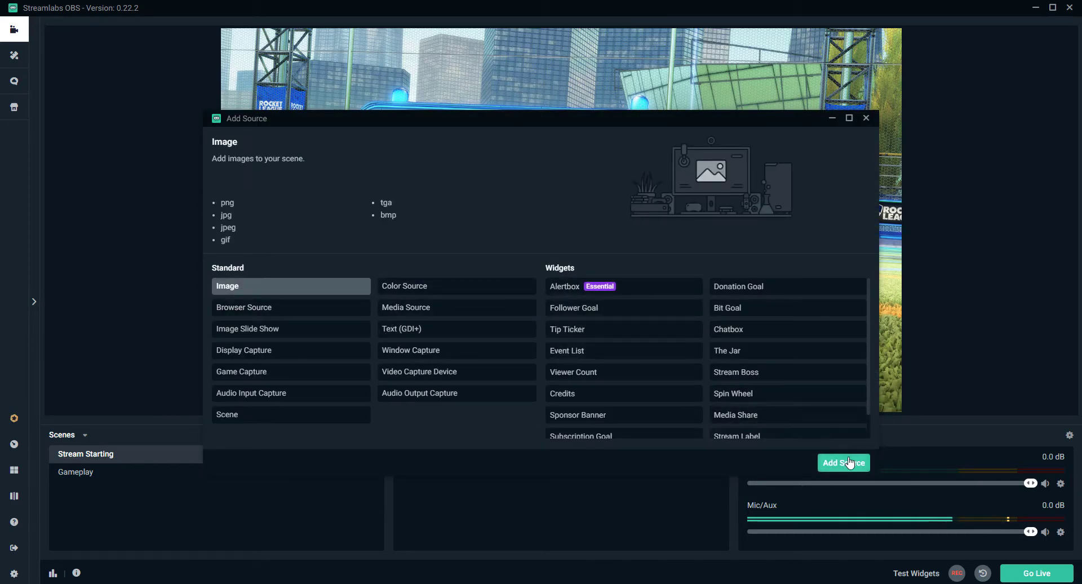
click(409, 336)
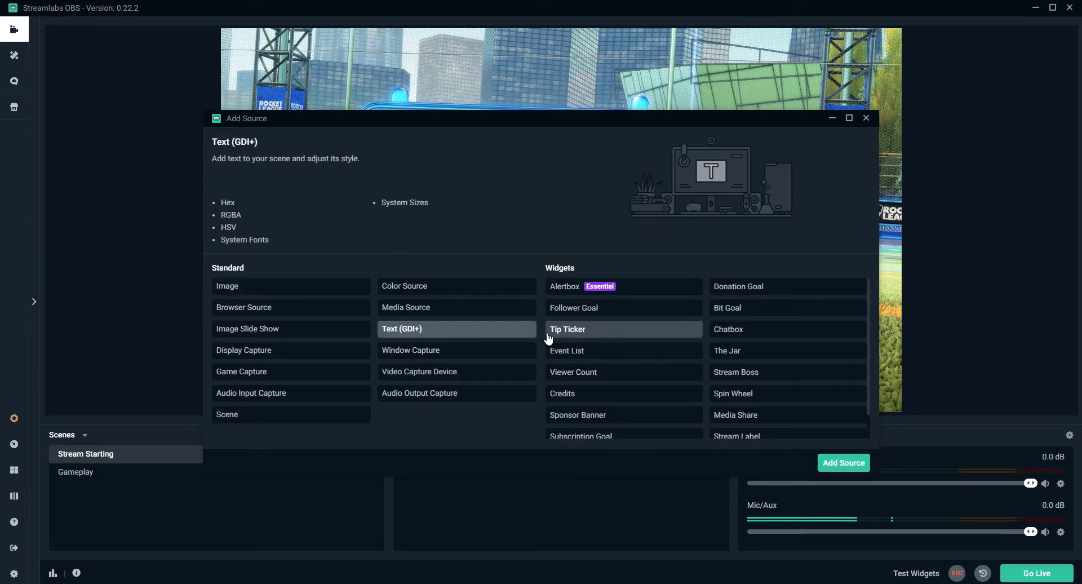
click(840, 465)
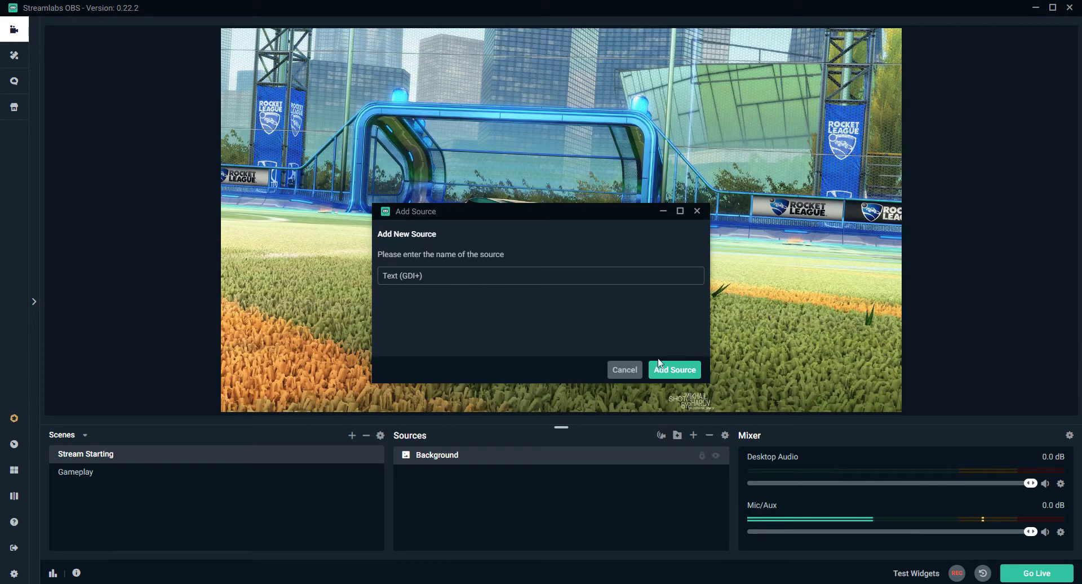
click(675, 370)
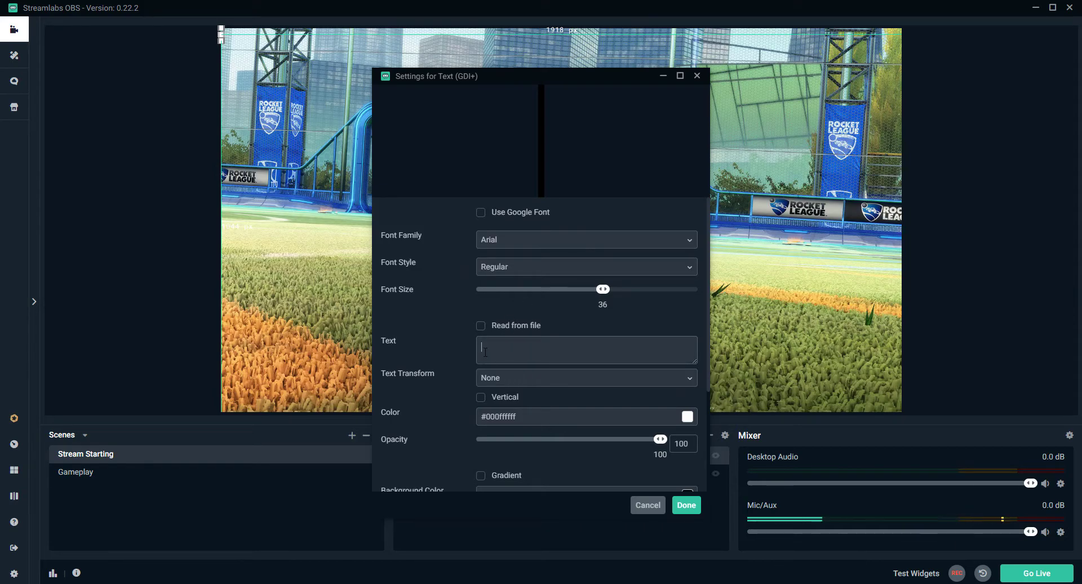
text(Stream Starting)
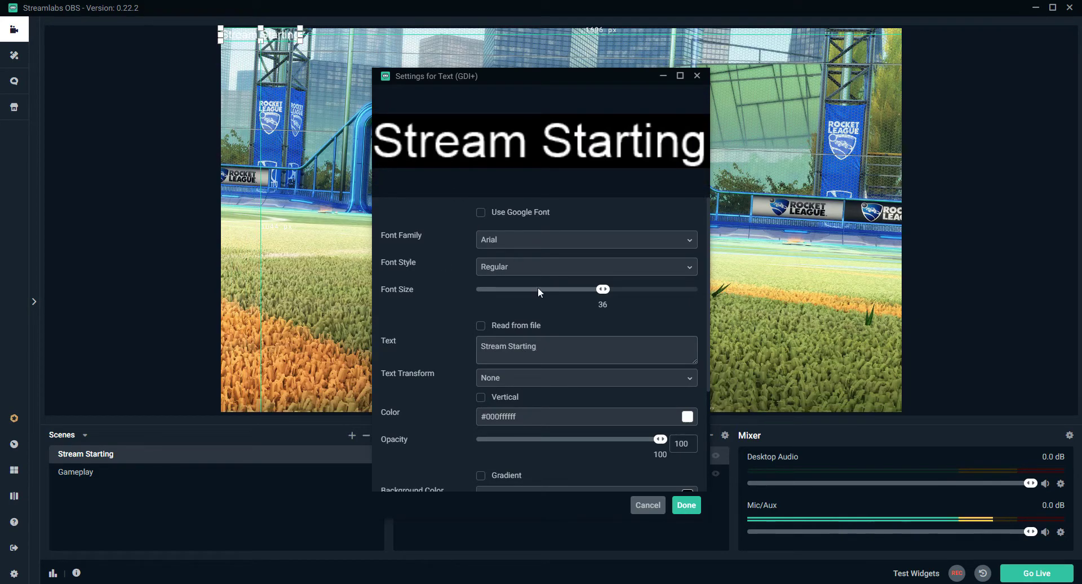
Make the Stream Starting text black and enlarge its font size
click(687, 420)
scroll(437, 415, down, 2)
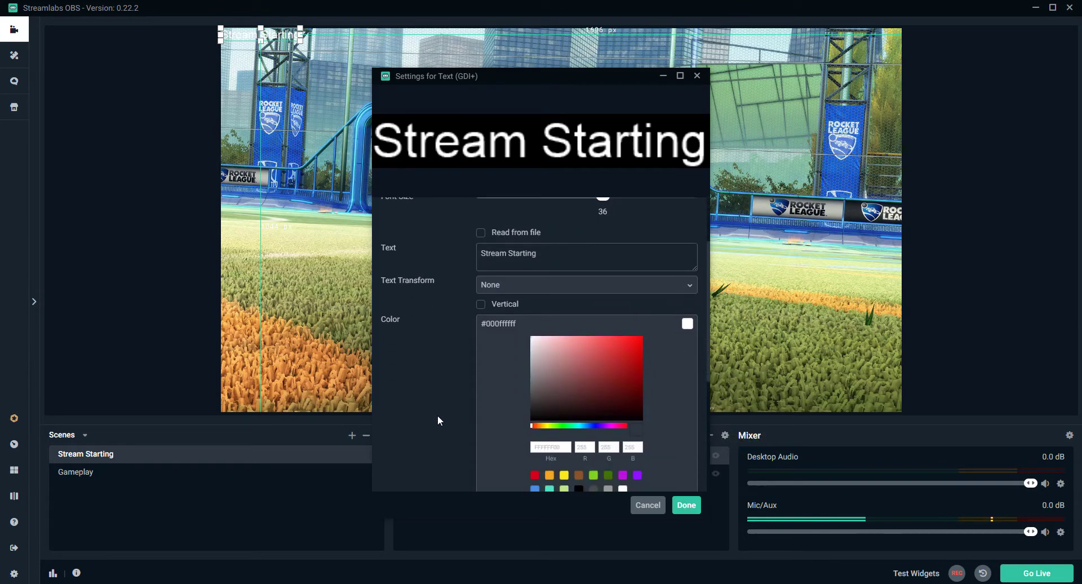
click(579, 470)
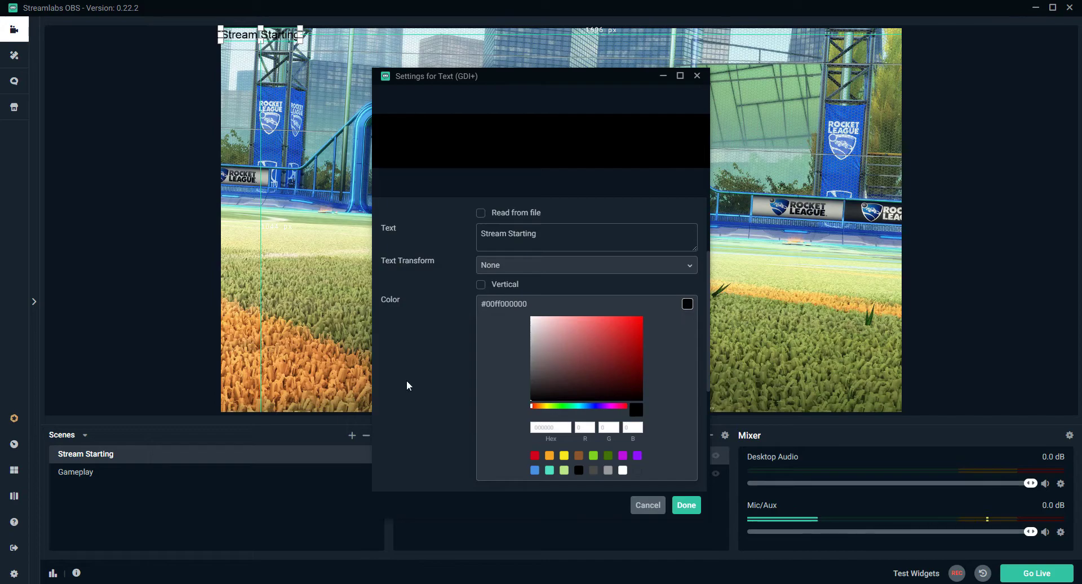
scroll(452, 344, up, 2)
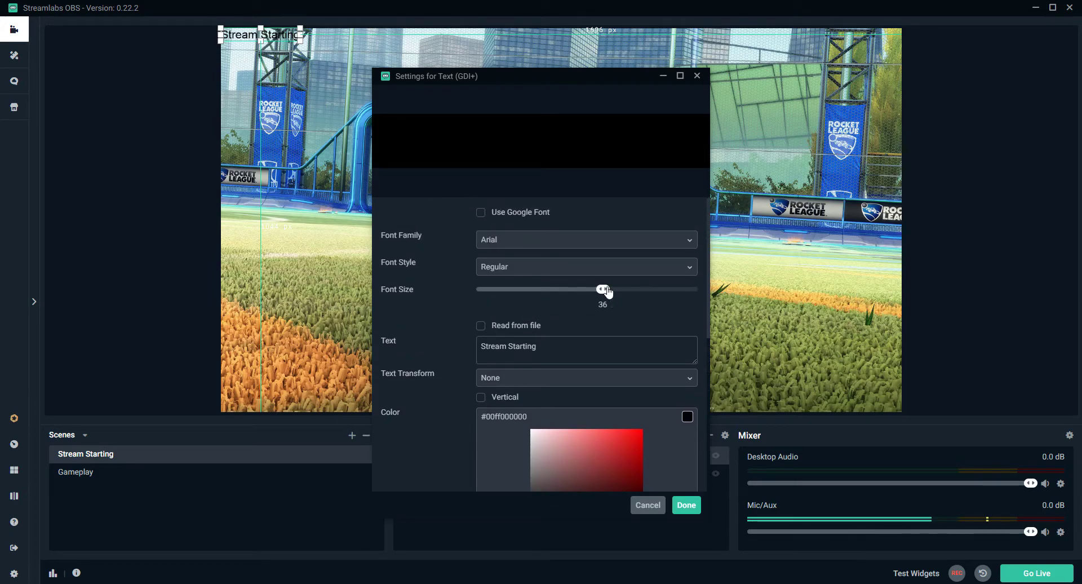
drag(603, 290, 652, 307)
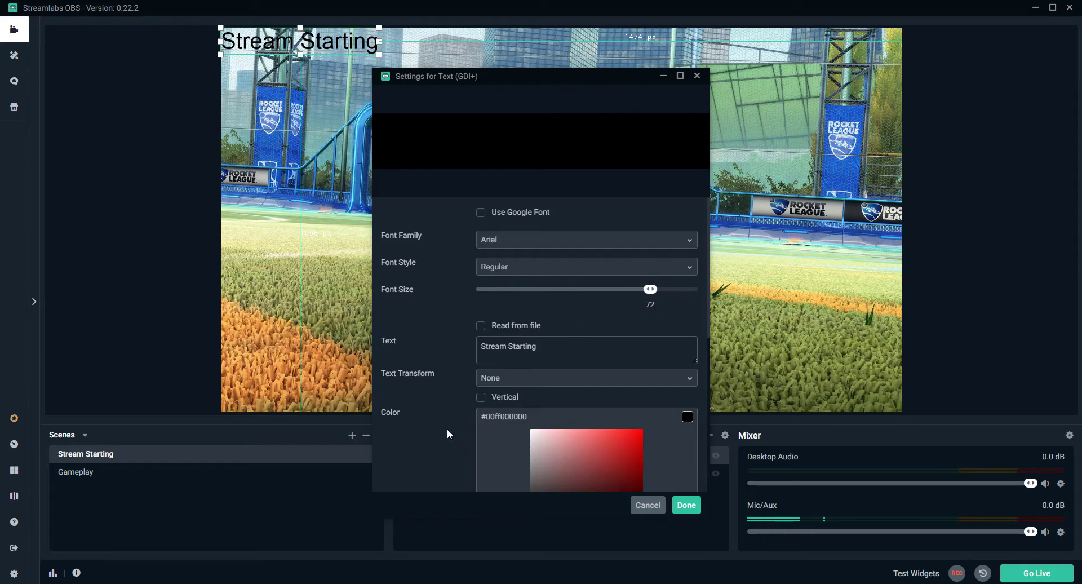
Give the text a white background color at 64 opacity
scroll(448, 426, down, 5)
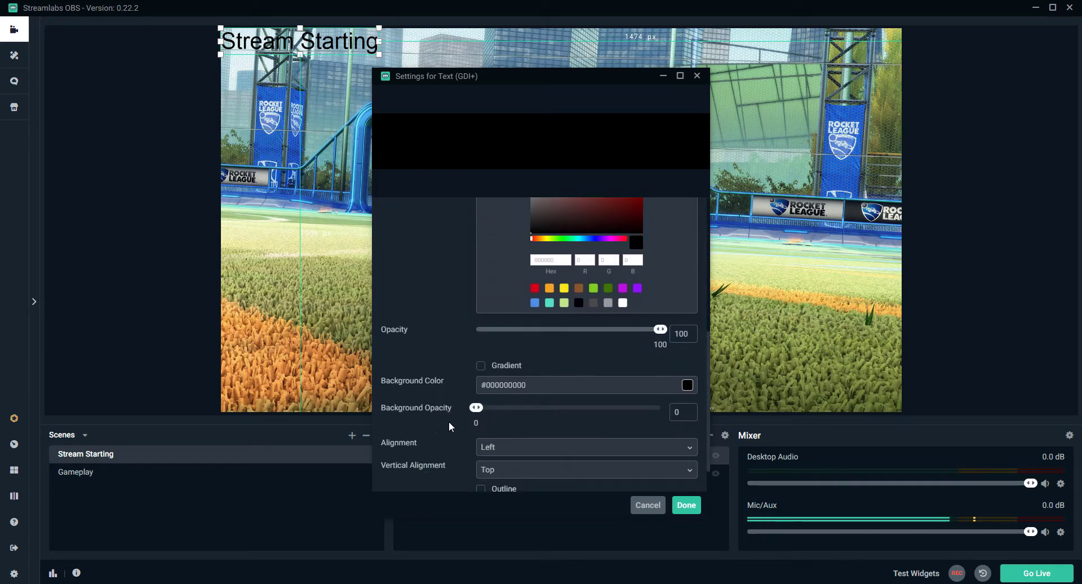
click(687, 383)
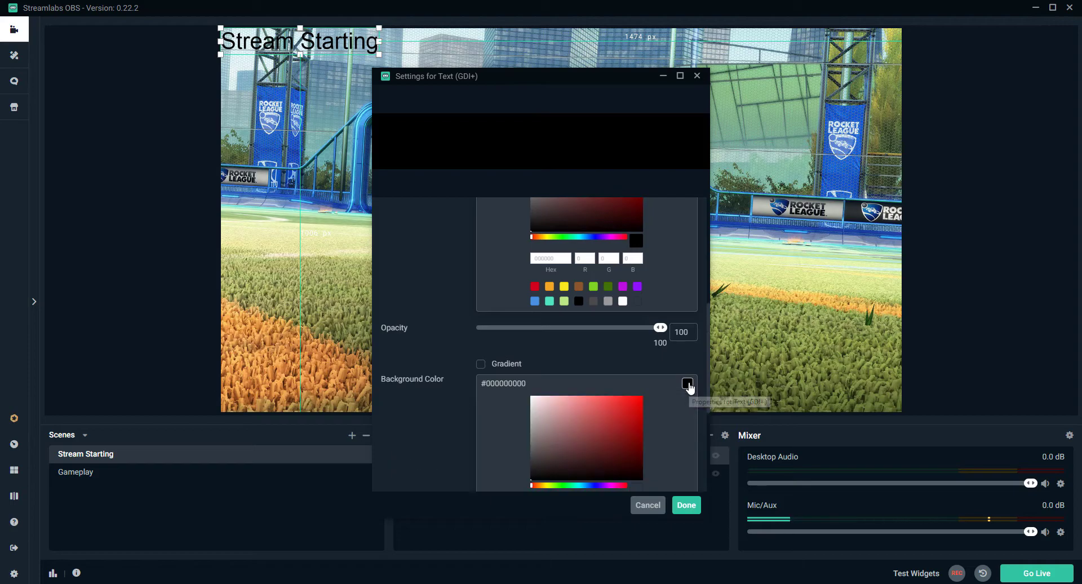
scroll(564, 428, down, 2)
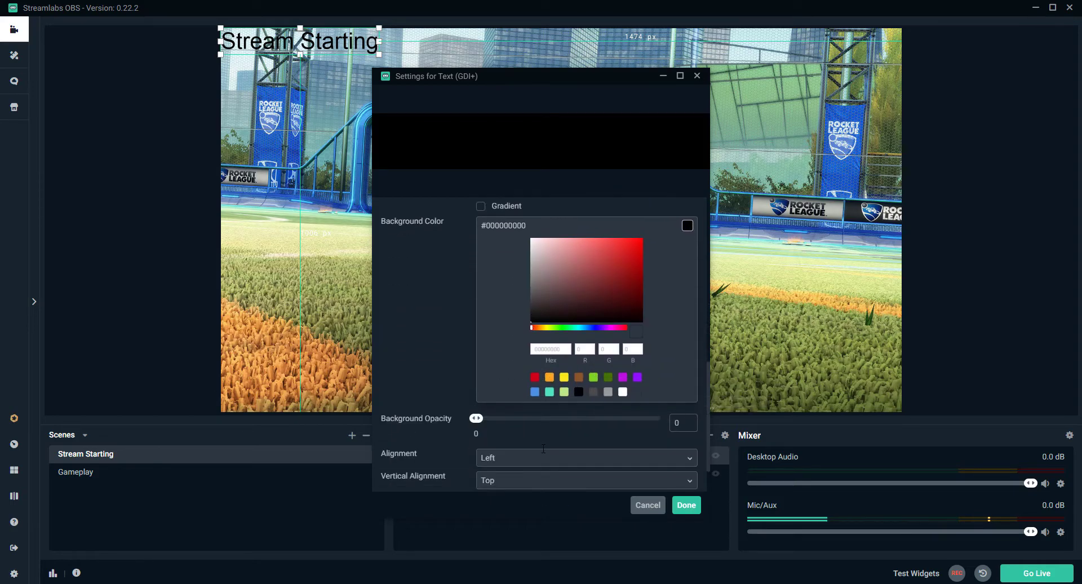
scroll(543, 448, down, 1)
click(623, 380)
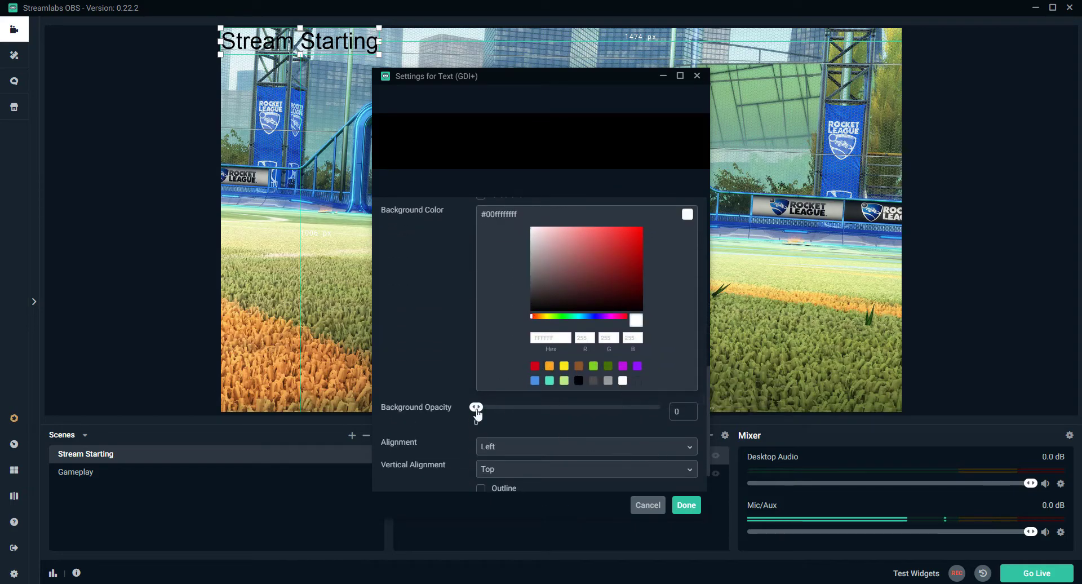
drag(478, 413, 589, 421)
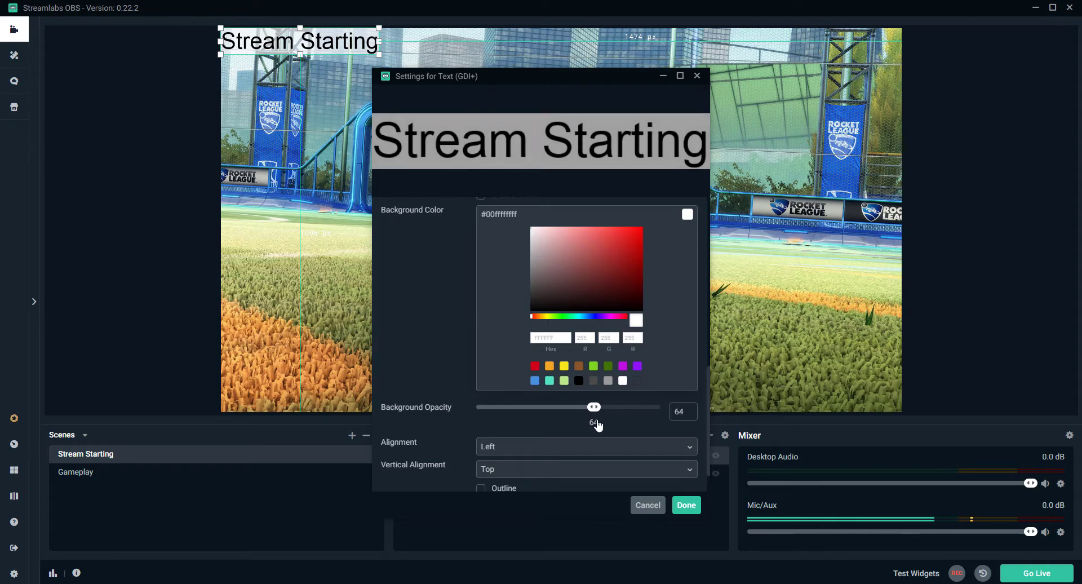
Place the Stream Starting title at the top centre of the canvas, then switch to the Gameplay scene
click(686, 505)
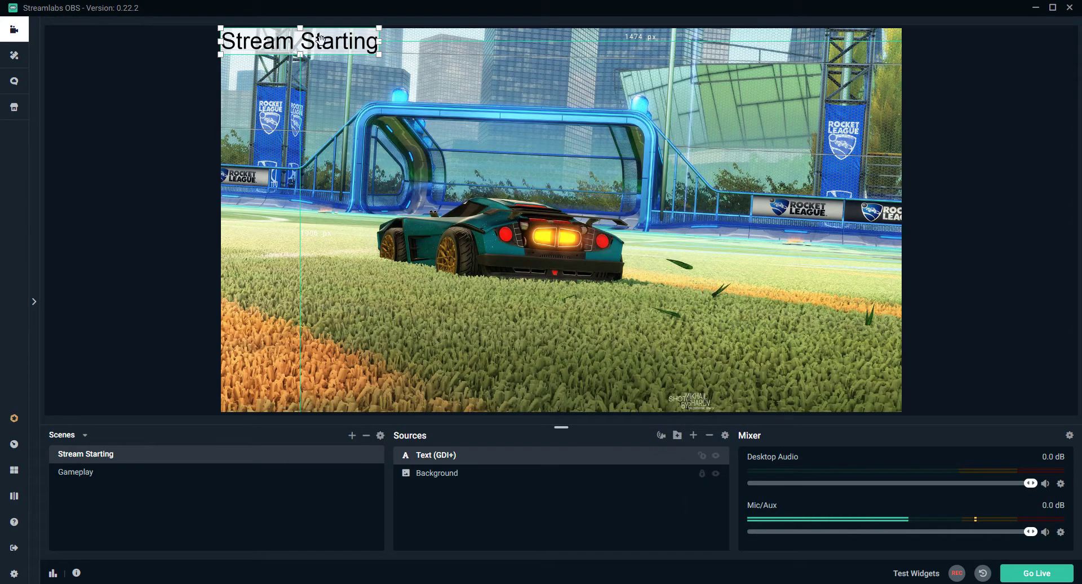
drag(320, 40, 540, 74)
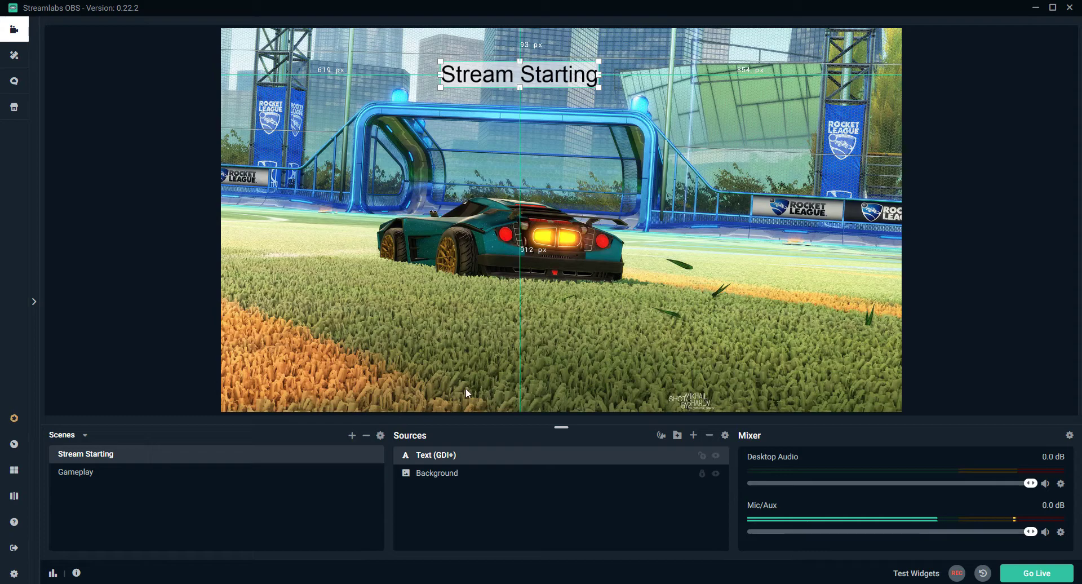
click(79, 472)
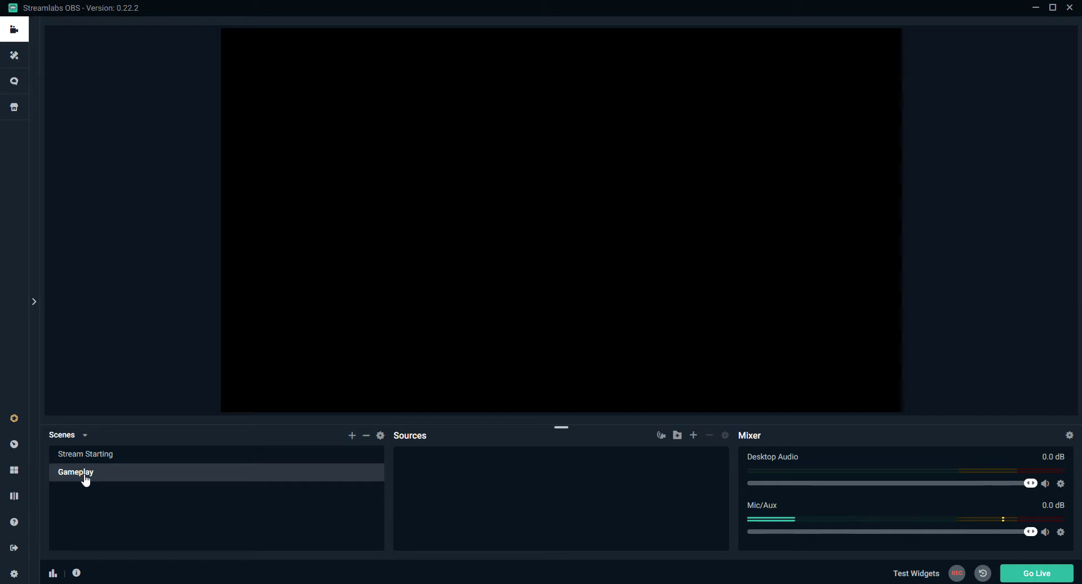
Add a test 'New Scene' and delete it, then bring up the source types for Gameplay
click(352, 436)
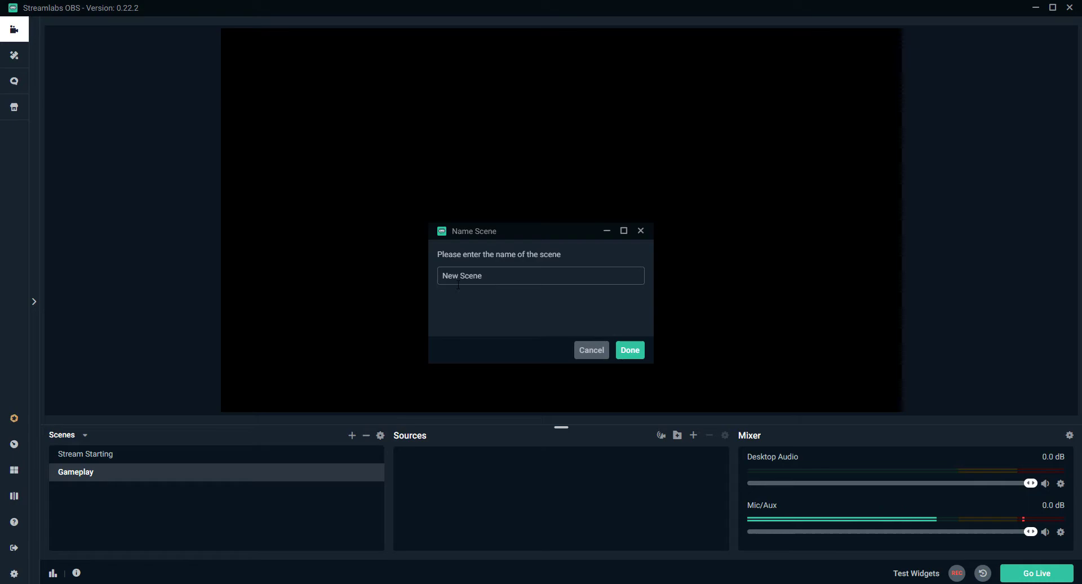
click(625, 359)
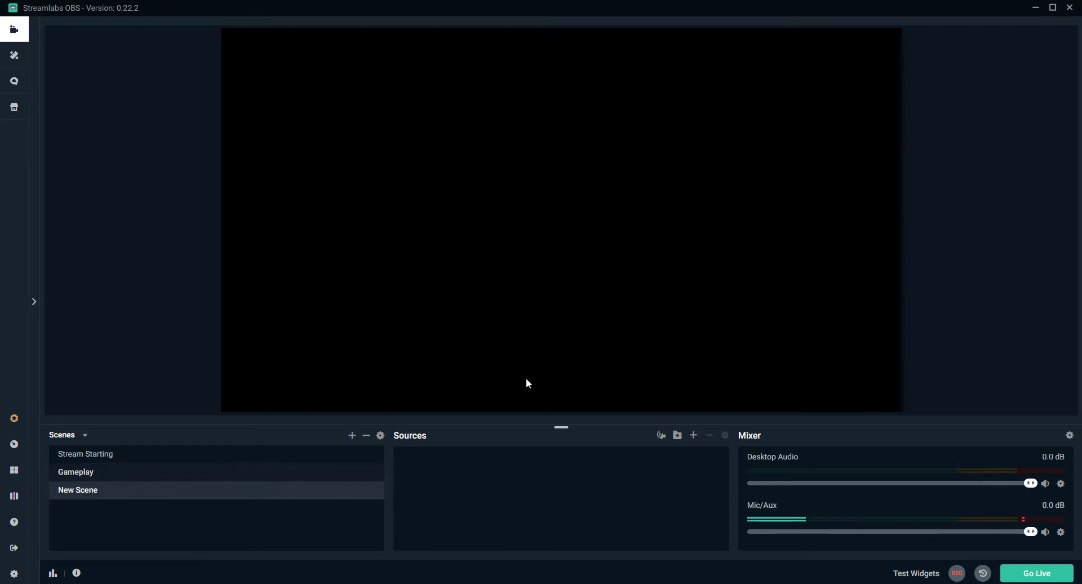
right_click(99, 493)
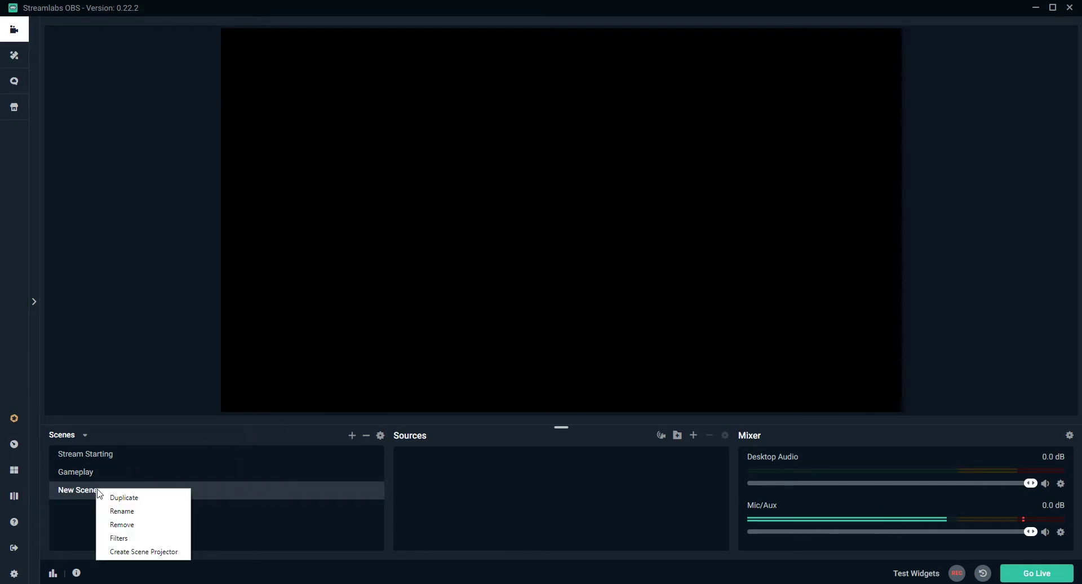
click(122, 524)
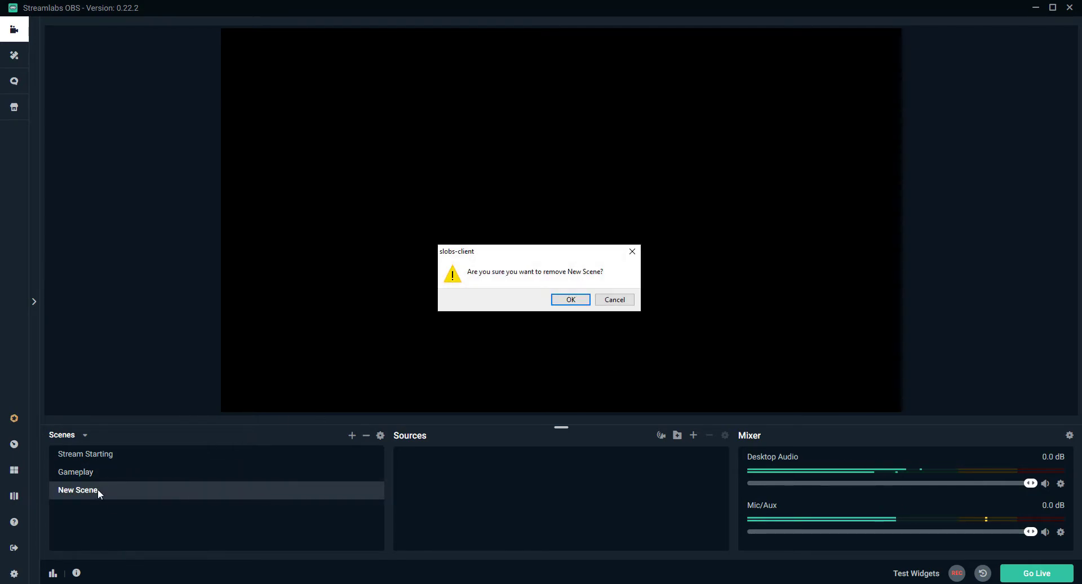
click(570, 300)
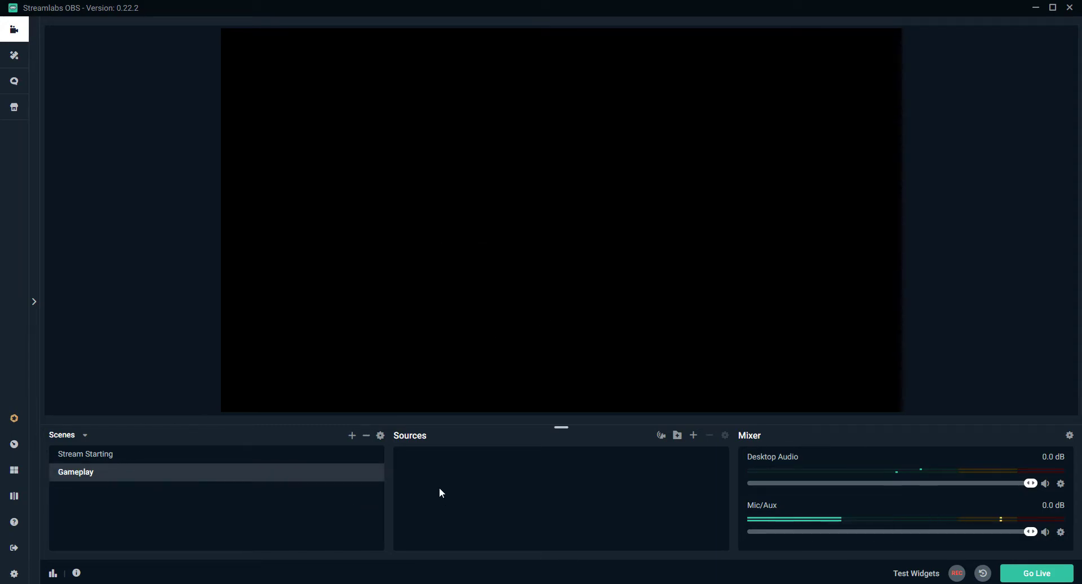
click(693, 436)
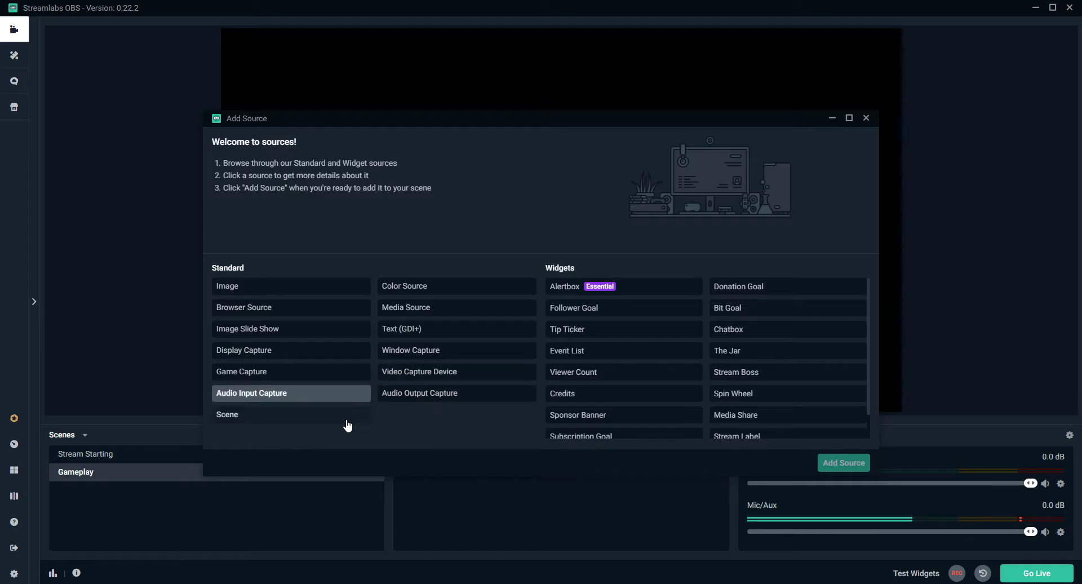
Add a Game Capture source named 'Rocket League' capturing the specific RocketLeague.exe window
click(274, 378)
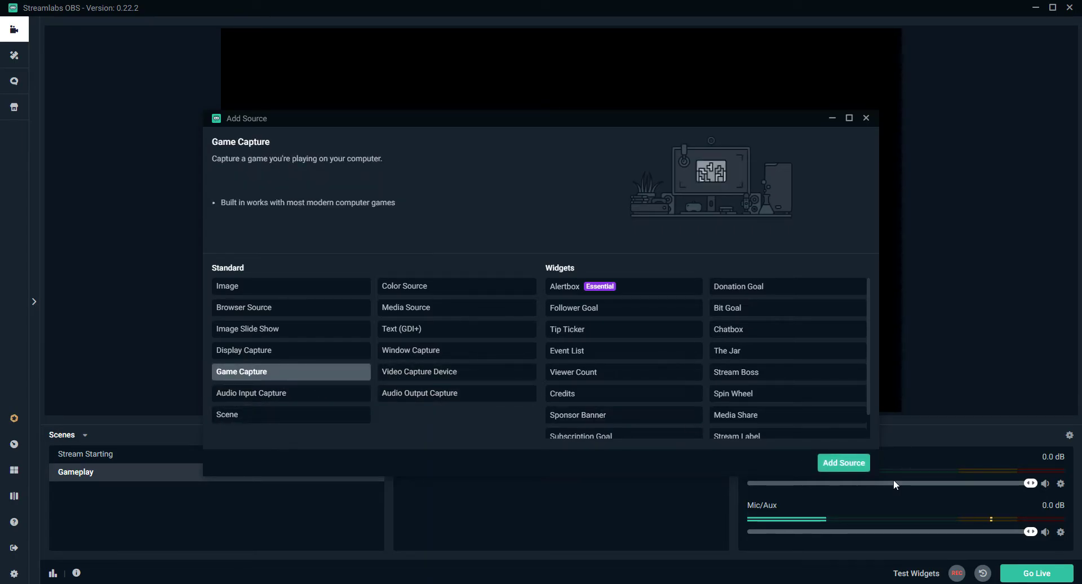
click(844, 465)
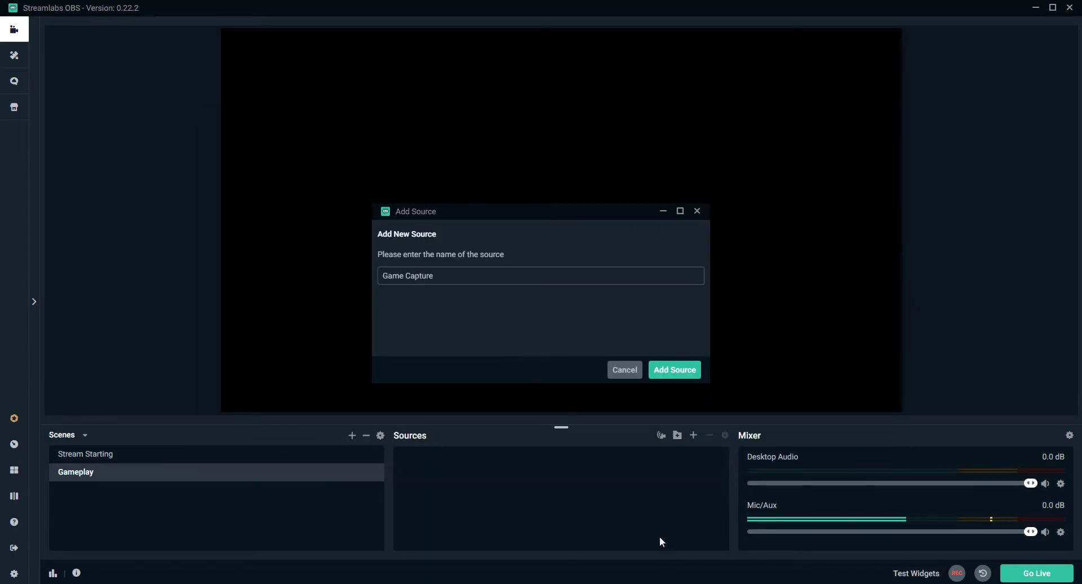
drag(460, 277, 388, 278)
key(BackSpace)
click(678, 370)
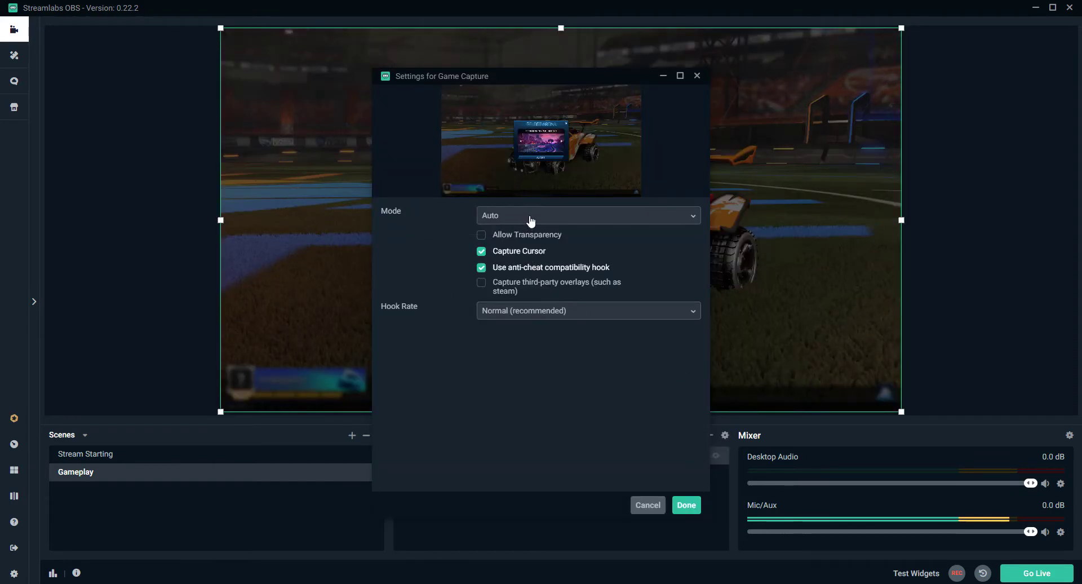
click(566, 220)
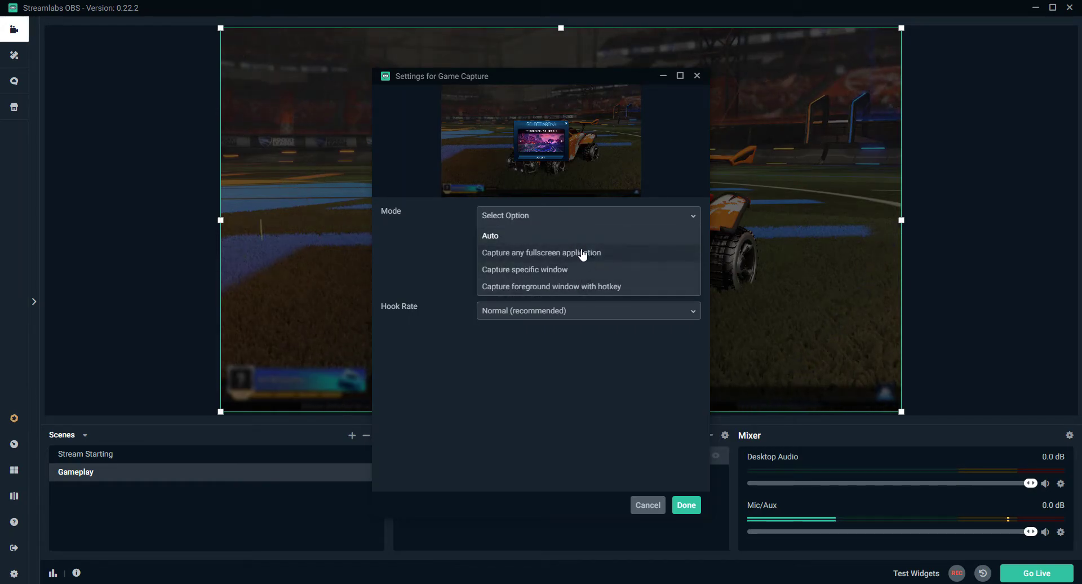
click(564, 270)
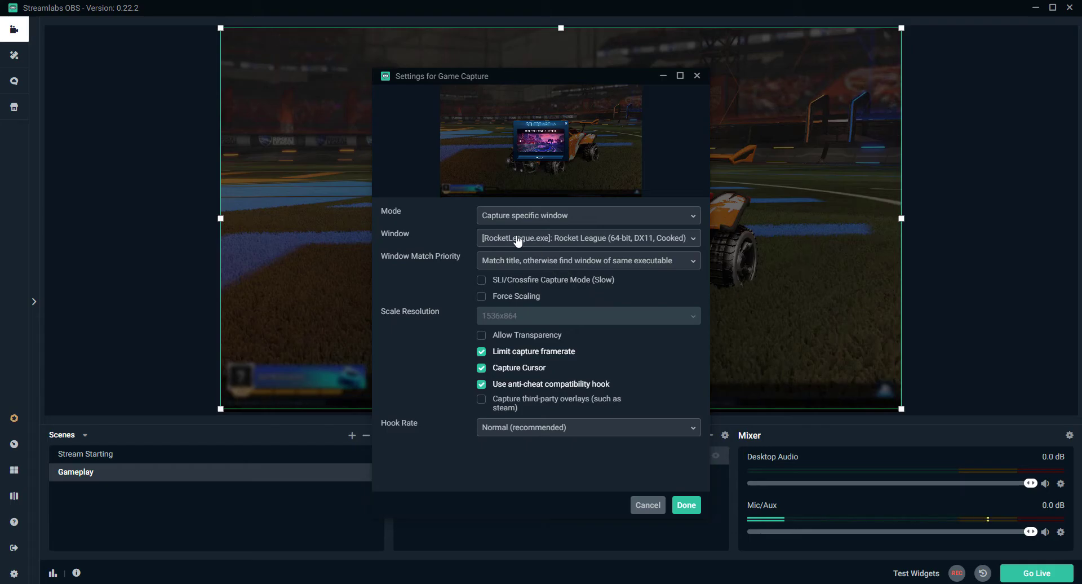
click(574, 239)
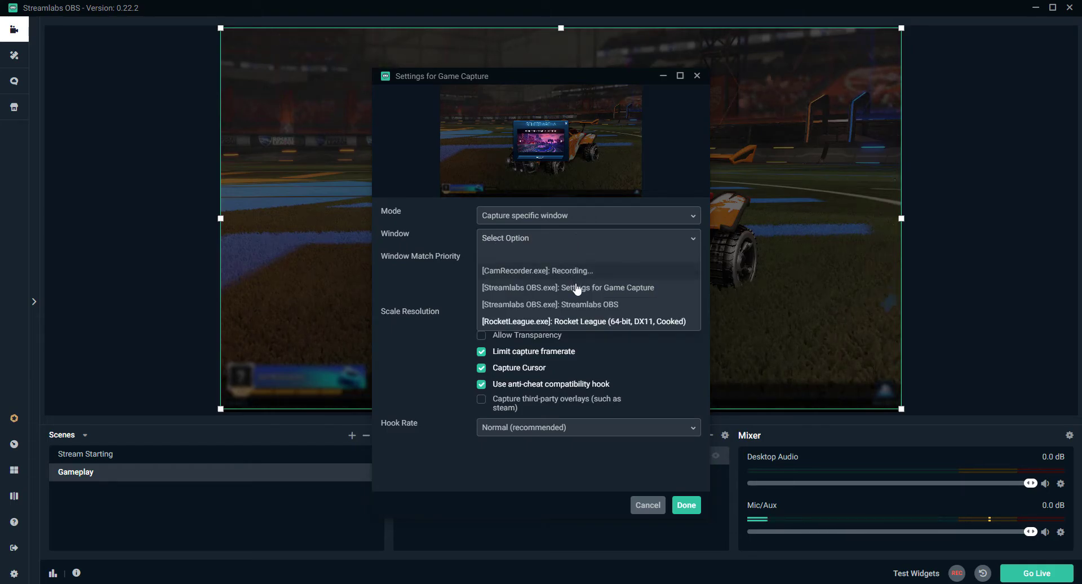
click(592, 322)
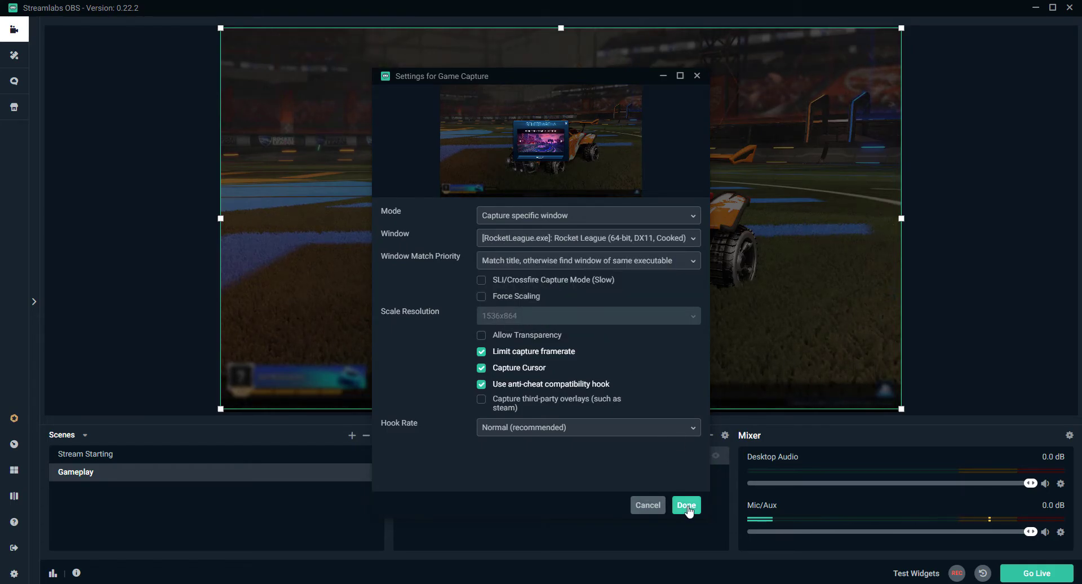
click(686, 506)
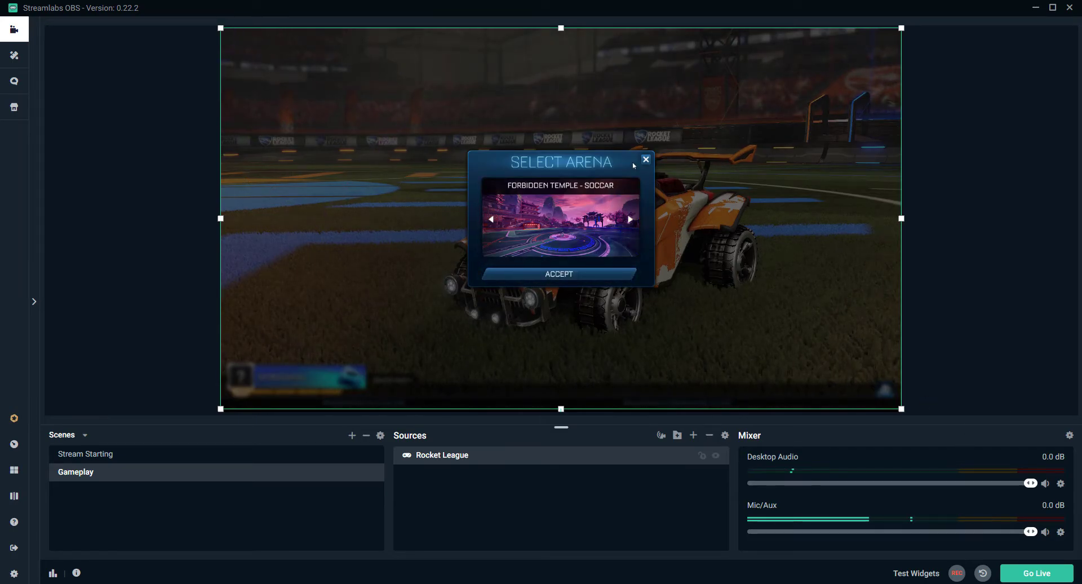
Dismiss the game's Select Arena popup, deselect the Rocket League source, and list the source types again
click(647, 161)
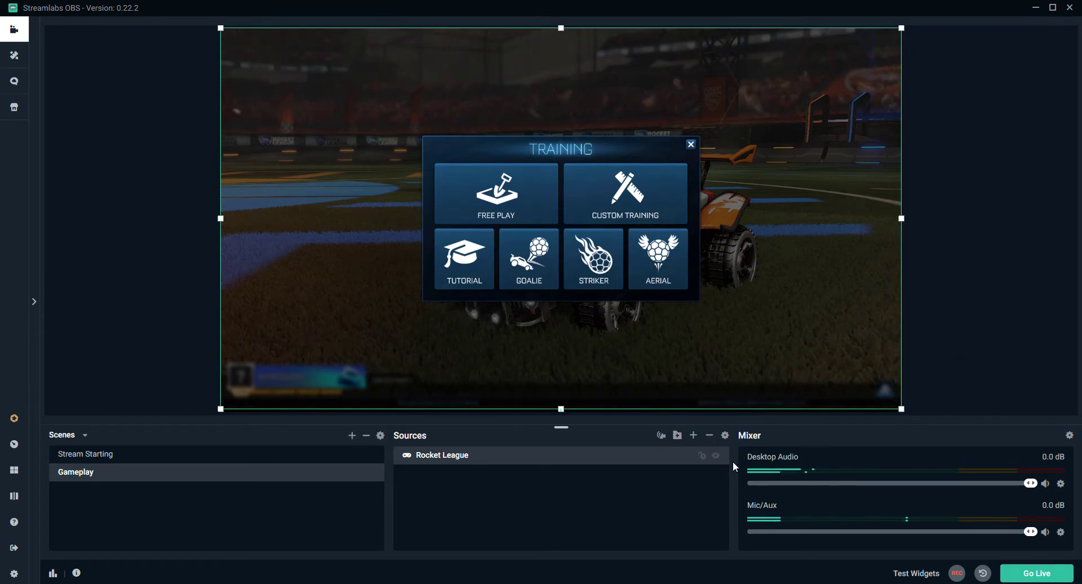
click(693, 515)
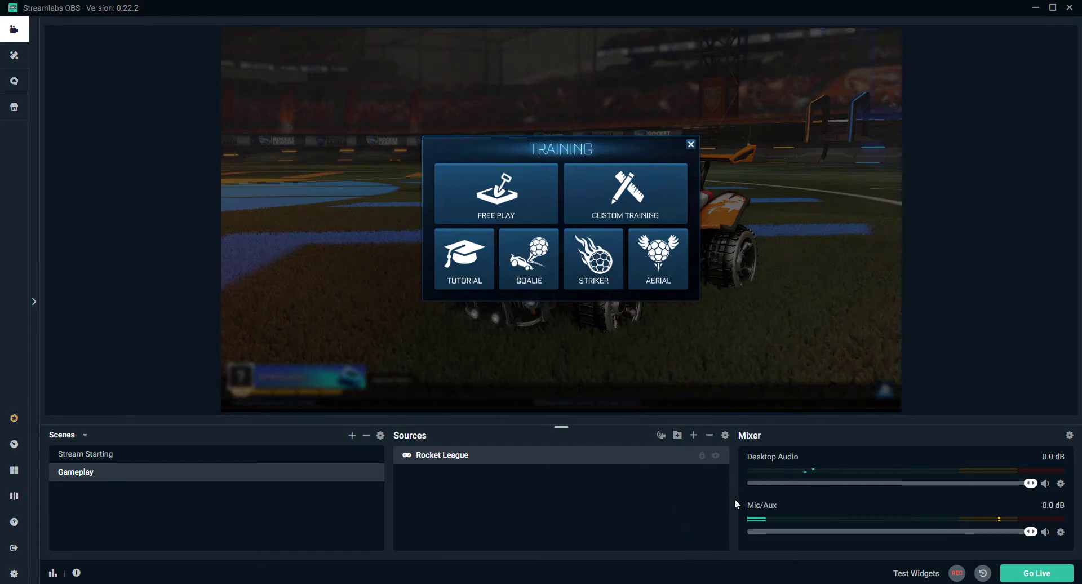
click(694, 436)
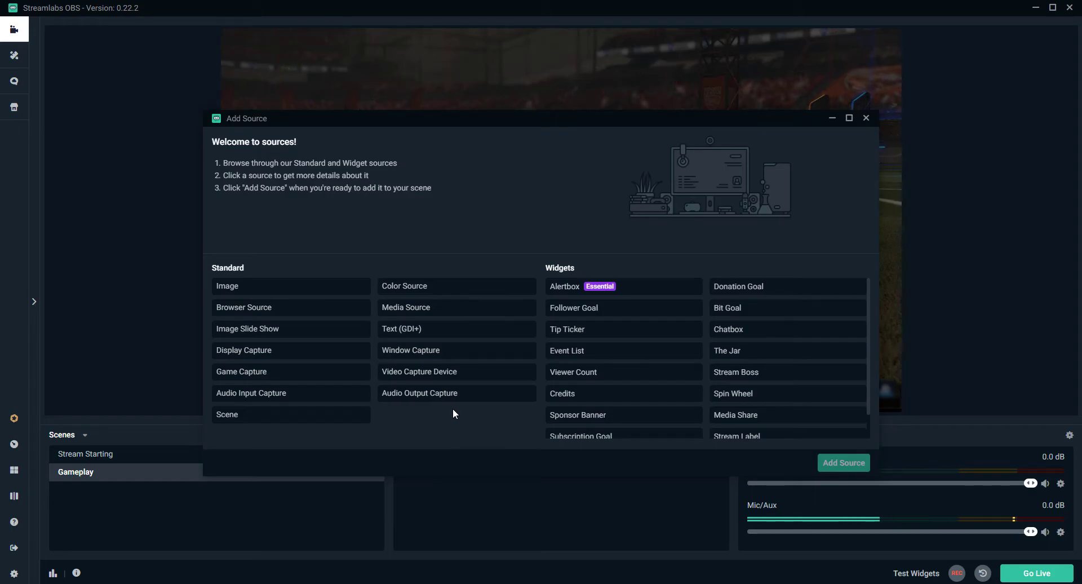
Add a Video Capture Device source named 'Webcam' using the HD Pro Webcam C920
click(440, 378)
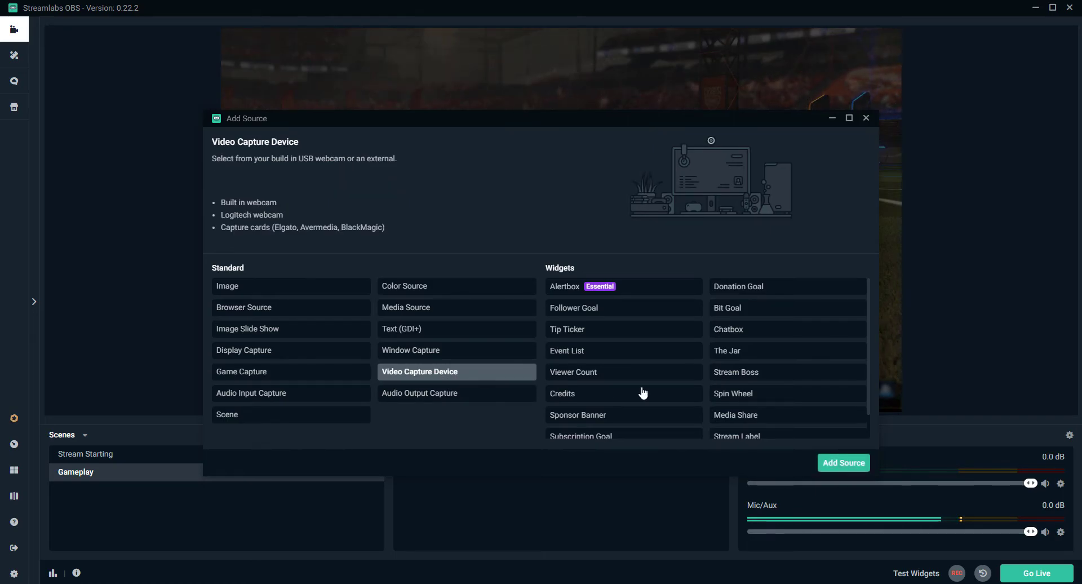
click(844, 462)
drag(476, 279, 372, 286)
text(Web)
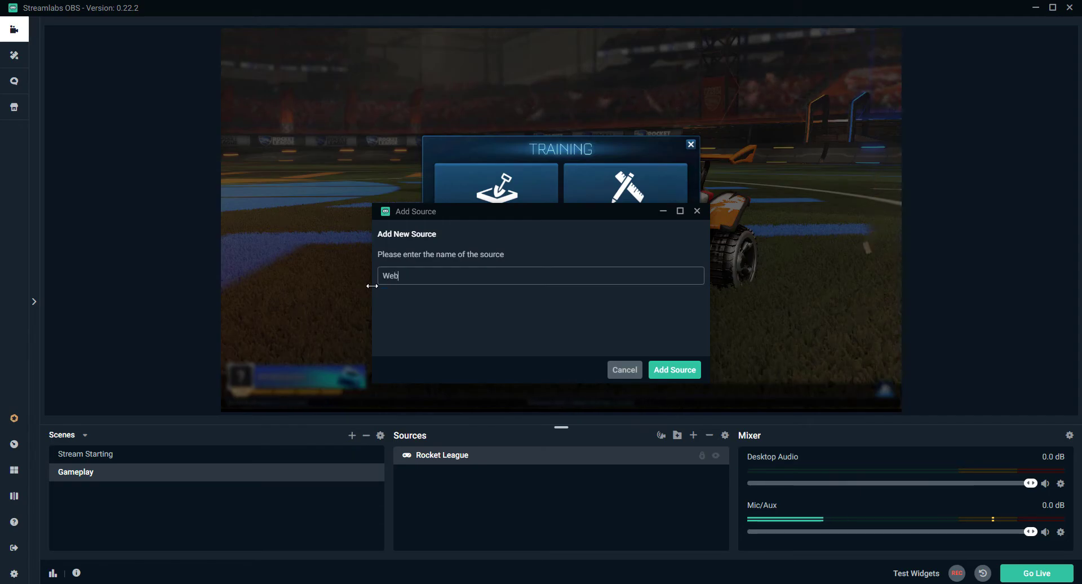
text(cam)
click(673, 371)
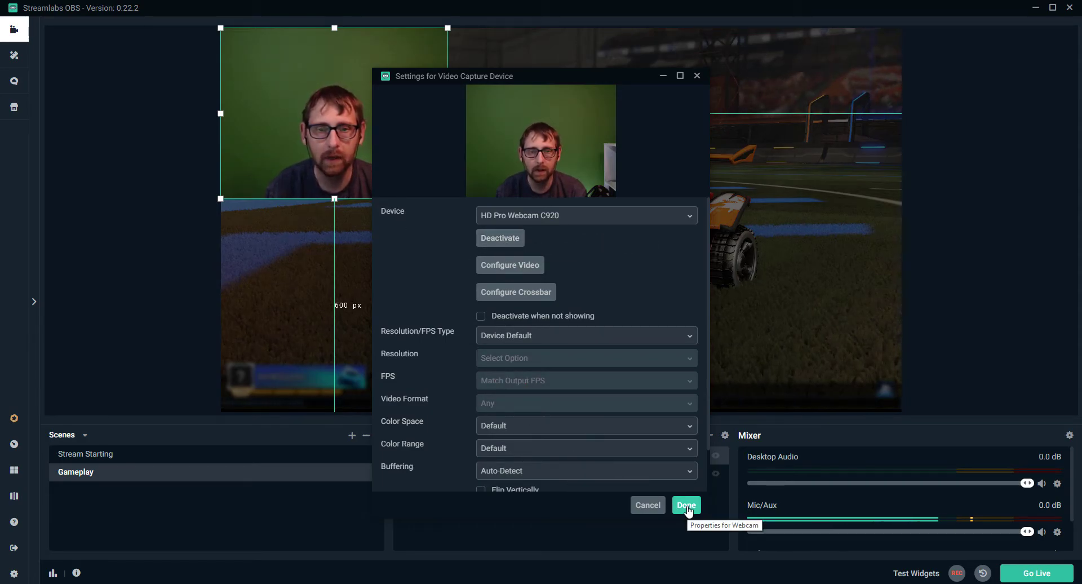
click(687, 505)
Move the webcam to the bottom-left, narrow it from both sides, and snap it to the left edge
drag(345, 150, 346, 364)
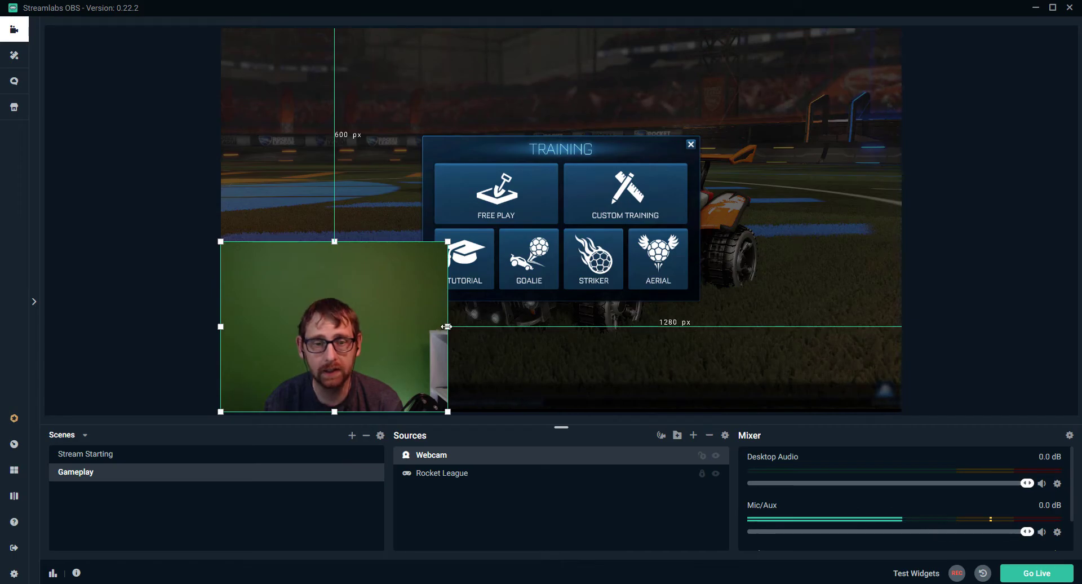
drag(445, 331, 406, 327)
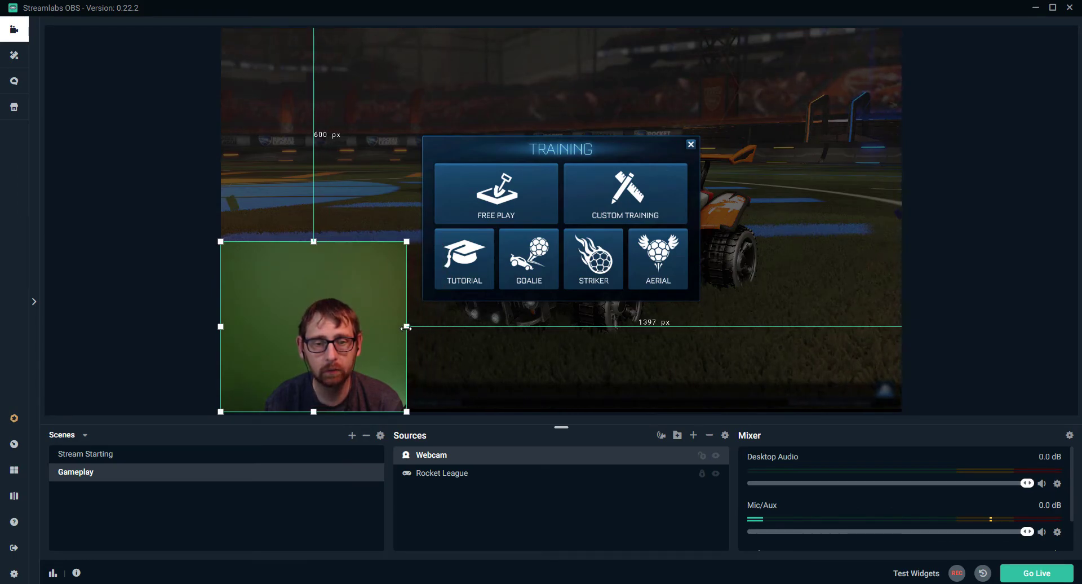
drag(221, 327, 263, 327)
drag(364, 315, 323, 315)
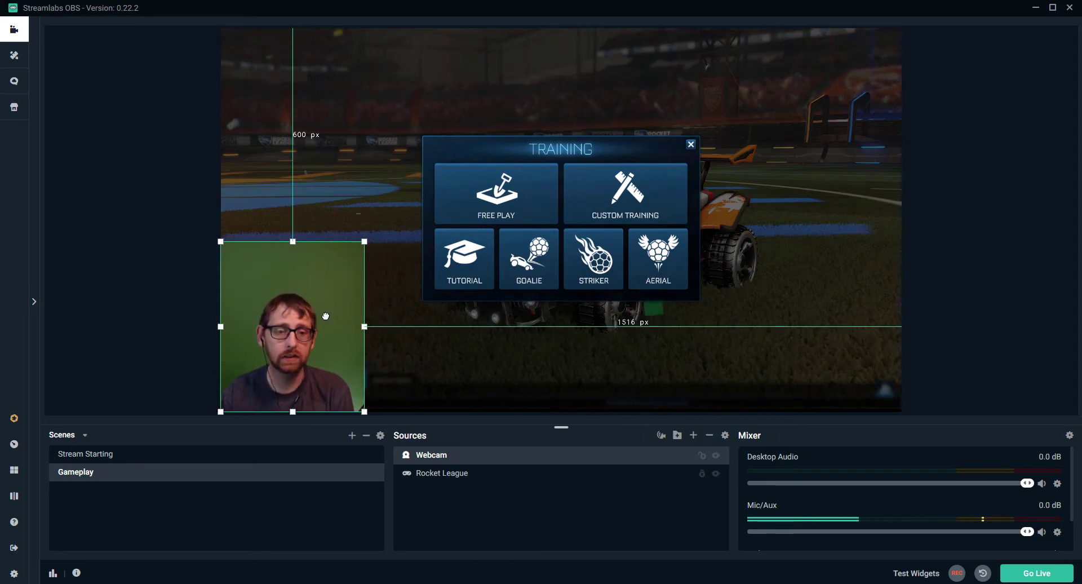
Add a green Chroma Key filter to the Webcam source with similarity raised to 453
right_click(436, 456)
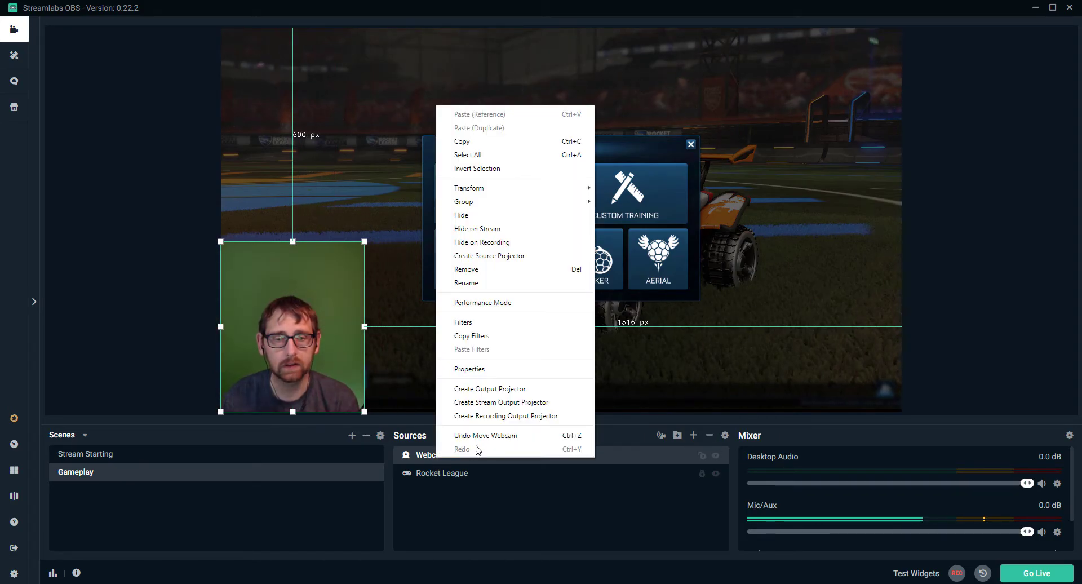
click(504, 322)
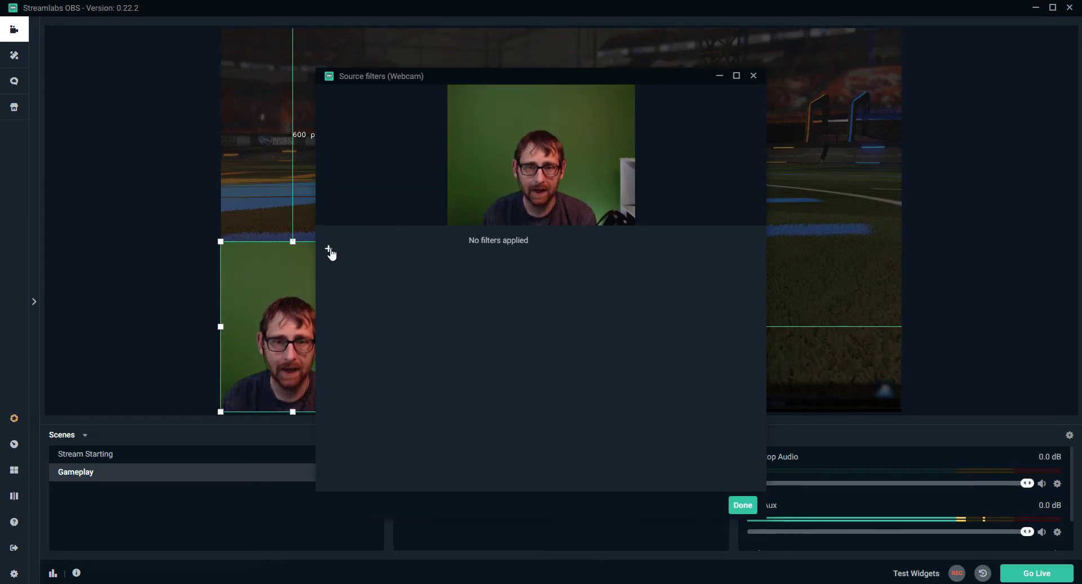
click(329, 249)
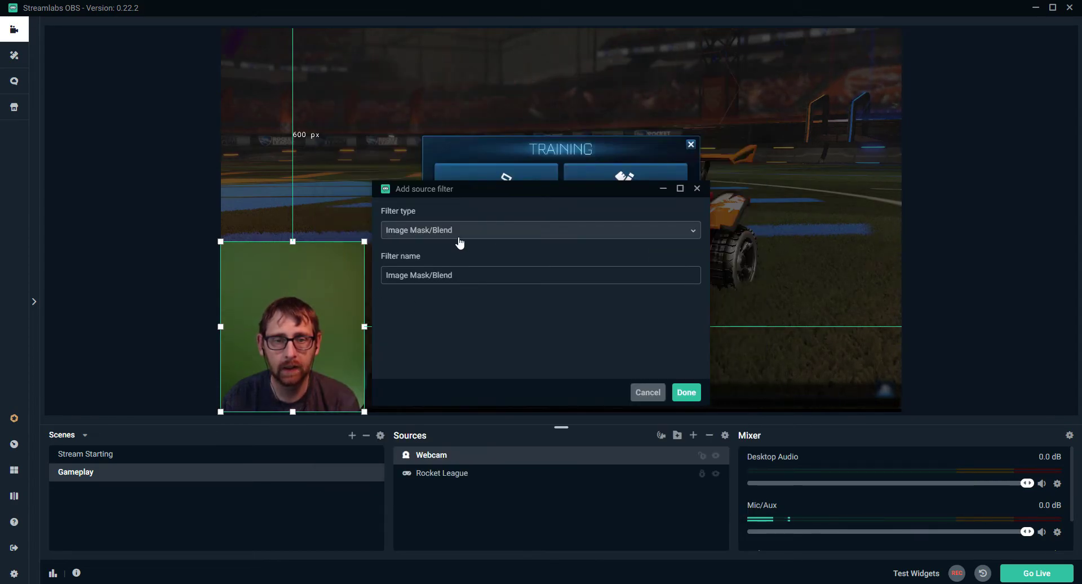
click(459, 235)
scroll(468, 288, down, 1)
scroll(468, 306, down, 2)
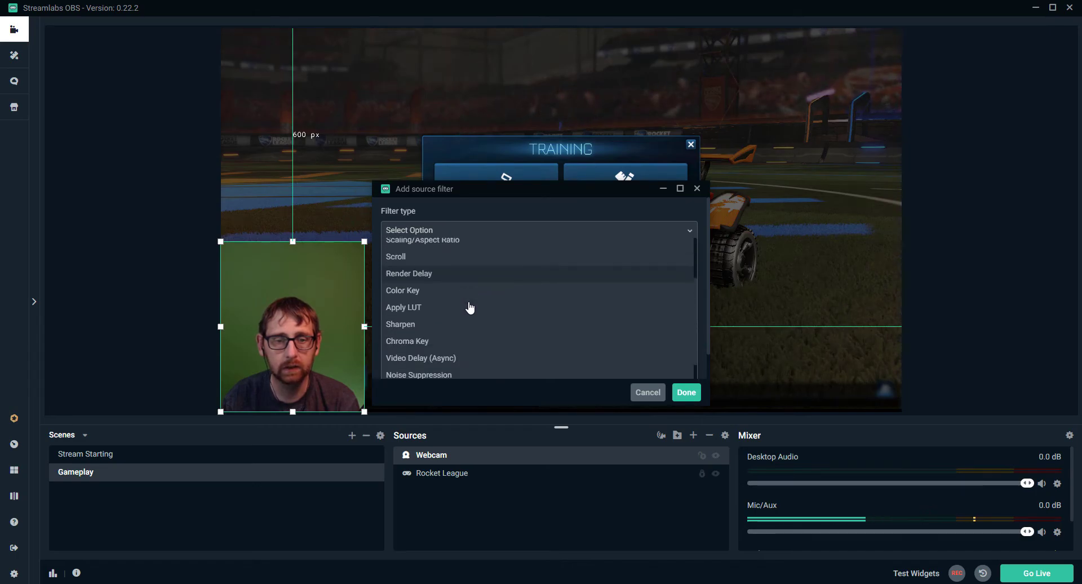
click(437, 307)
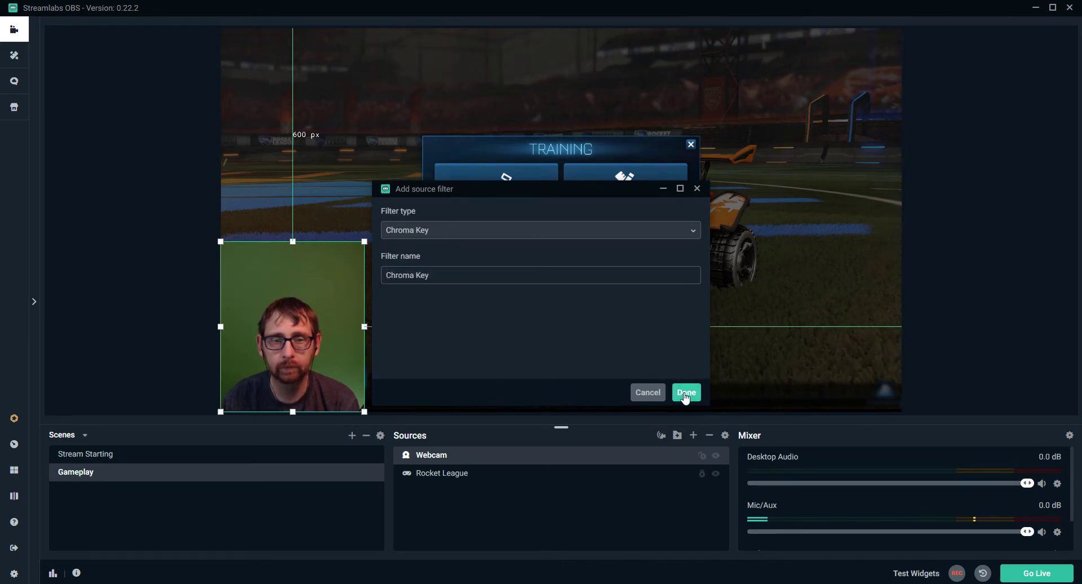
click(686, 394)
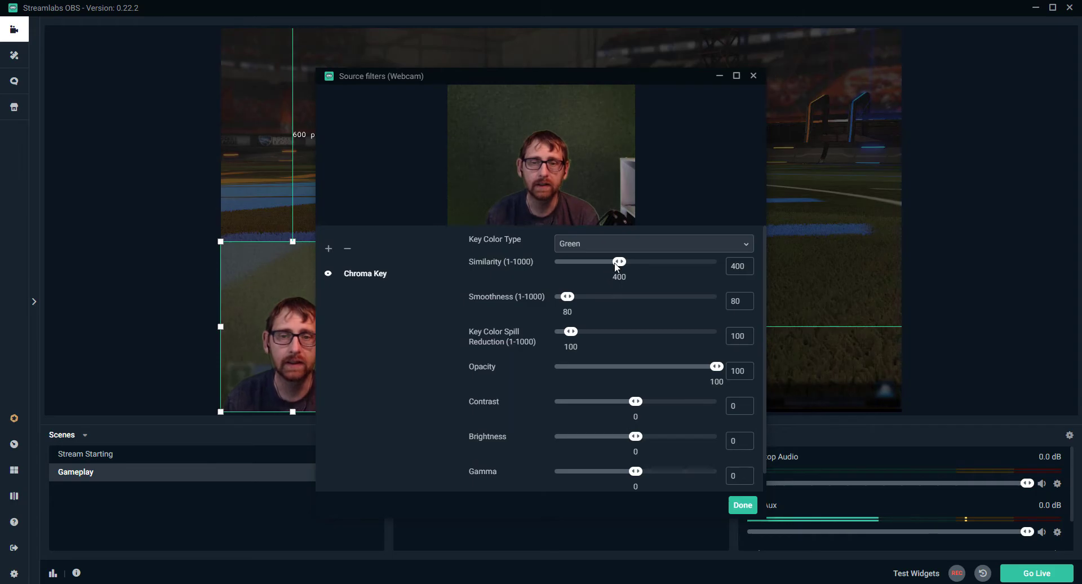
drag(623, 265, 630, 265)
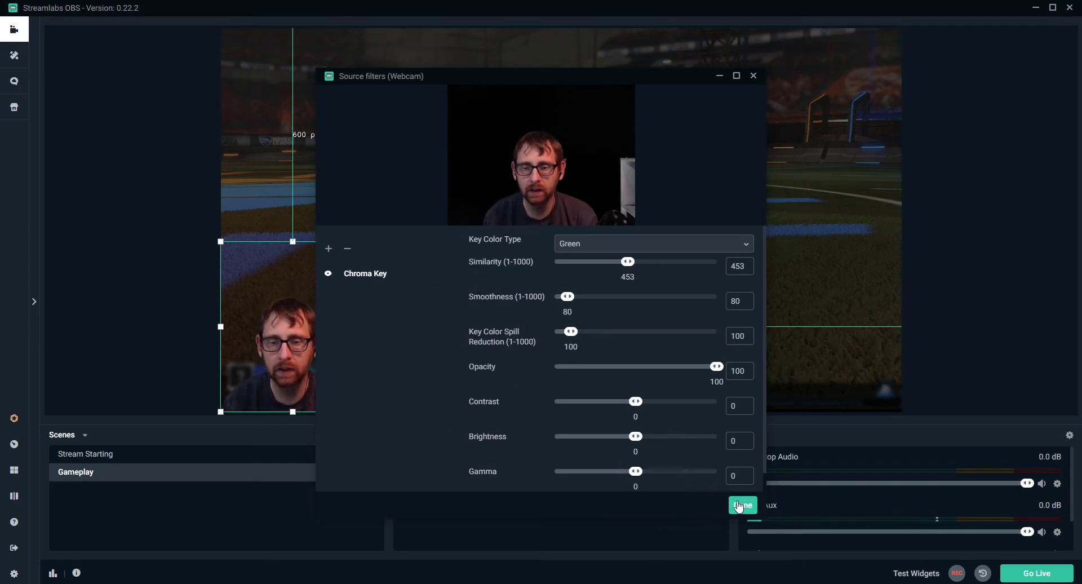
click(742, 506)
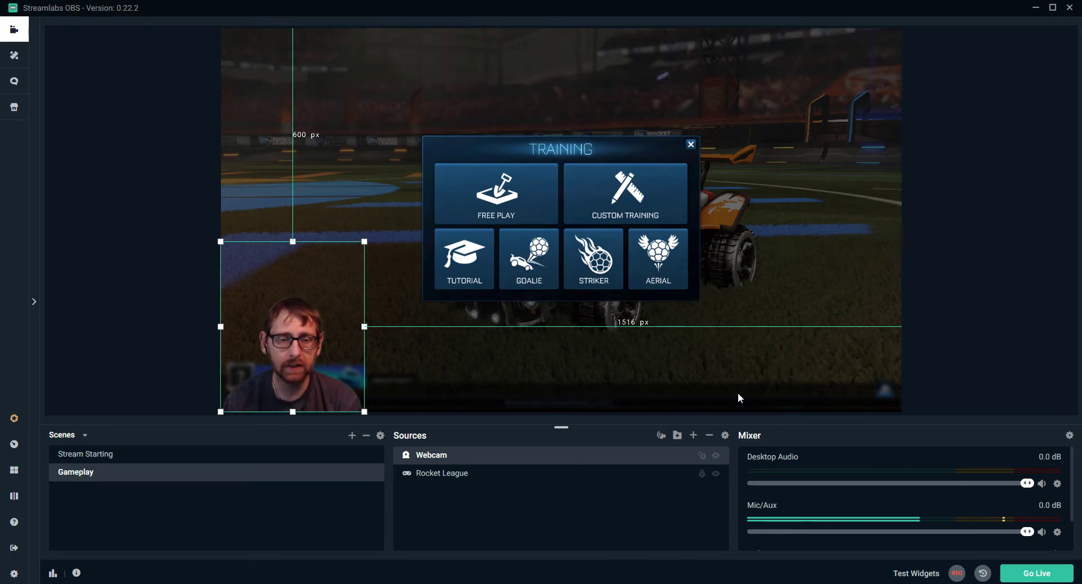
Switch to the School Stream scene collection
click(930, 282)
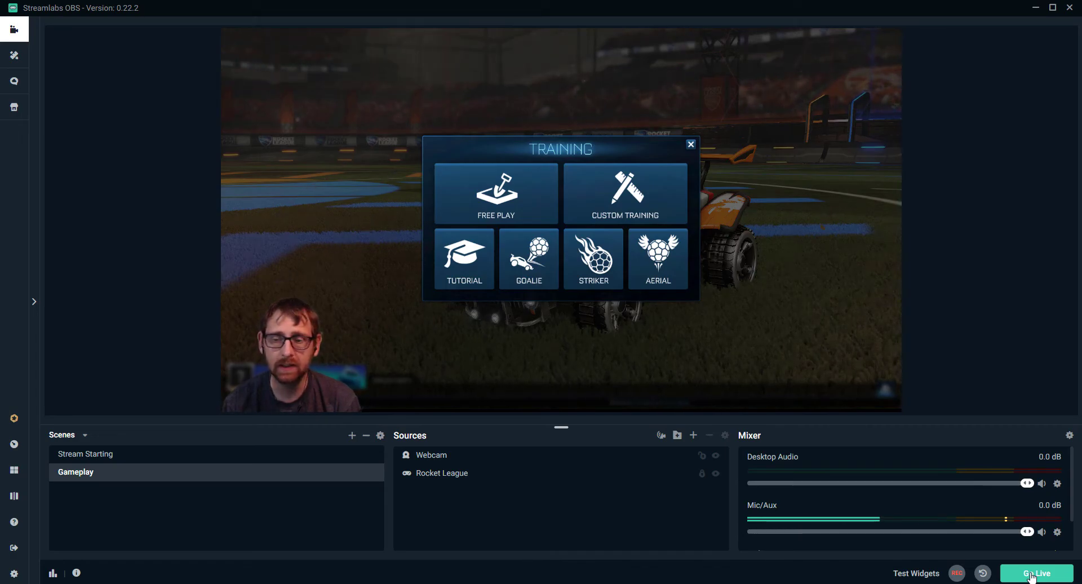
click(85, 435)
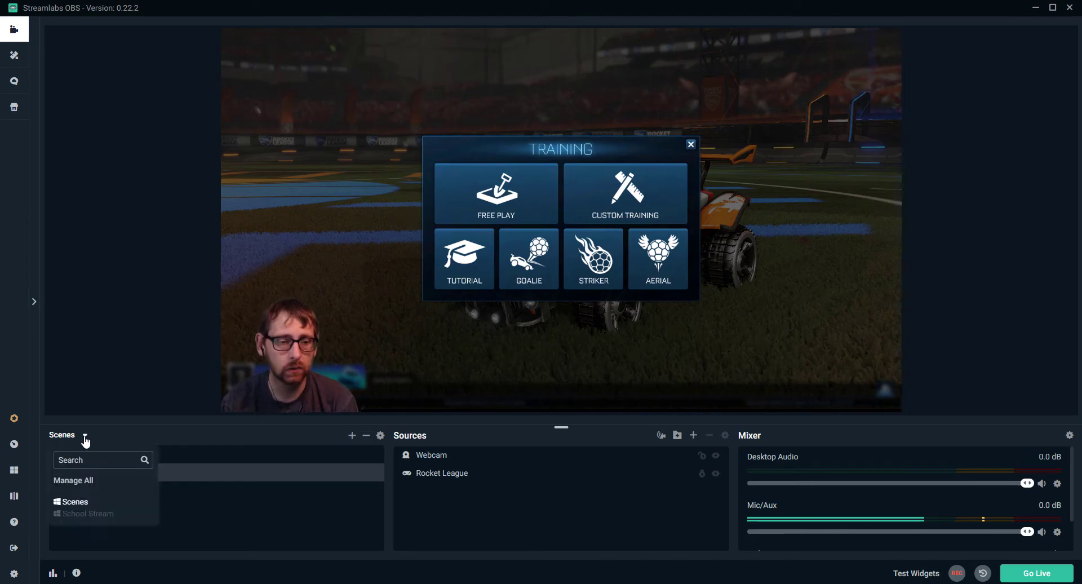
click(105, 512)
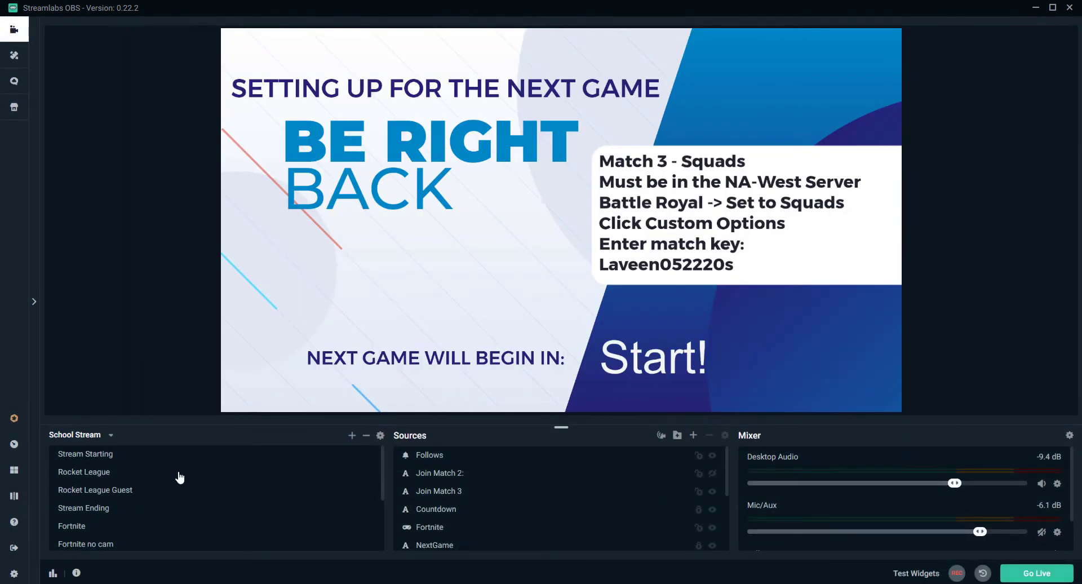
In Stream Starting, hide Join Fortnite and show the Join RL instructions
click(101, 457)
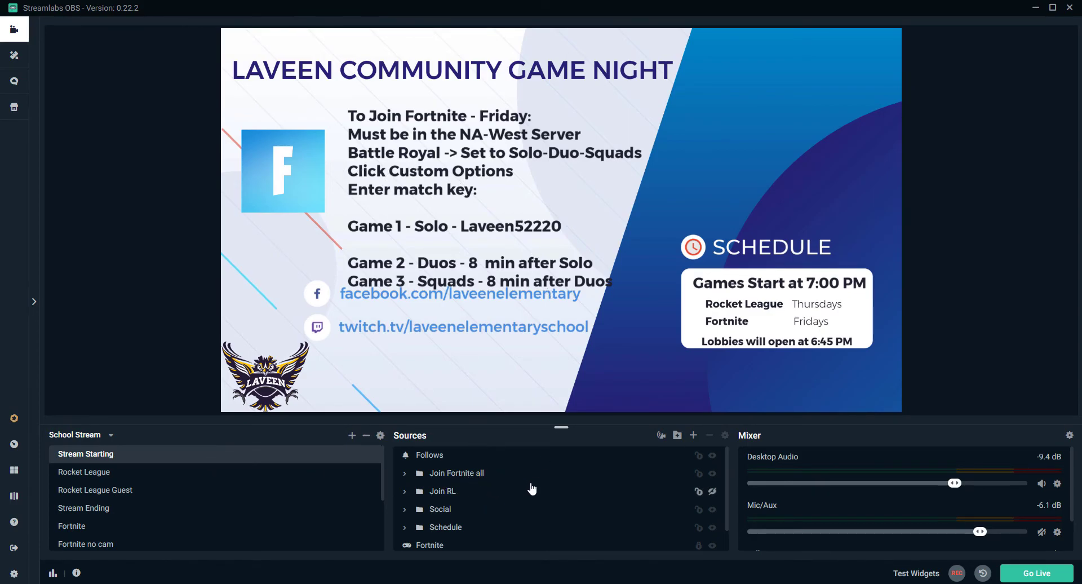
click(713, 474)
click(713, 491)
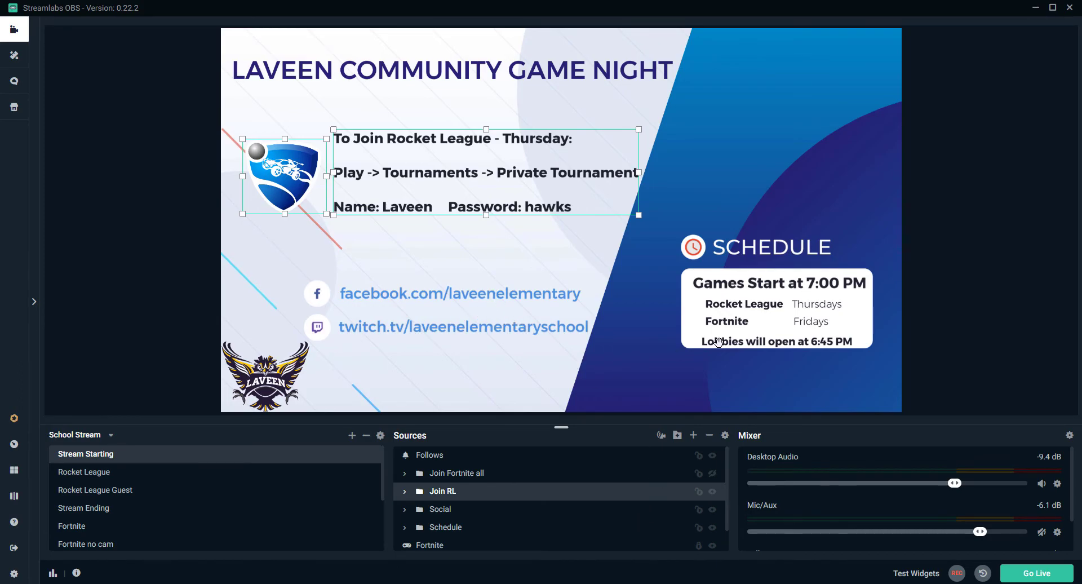
Hide the Rocket League scene's tournament text overlay, test the Camera toggle, then view Rocket League Guest
click(101, 478)
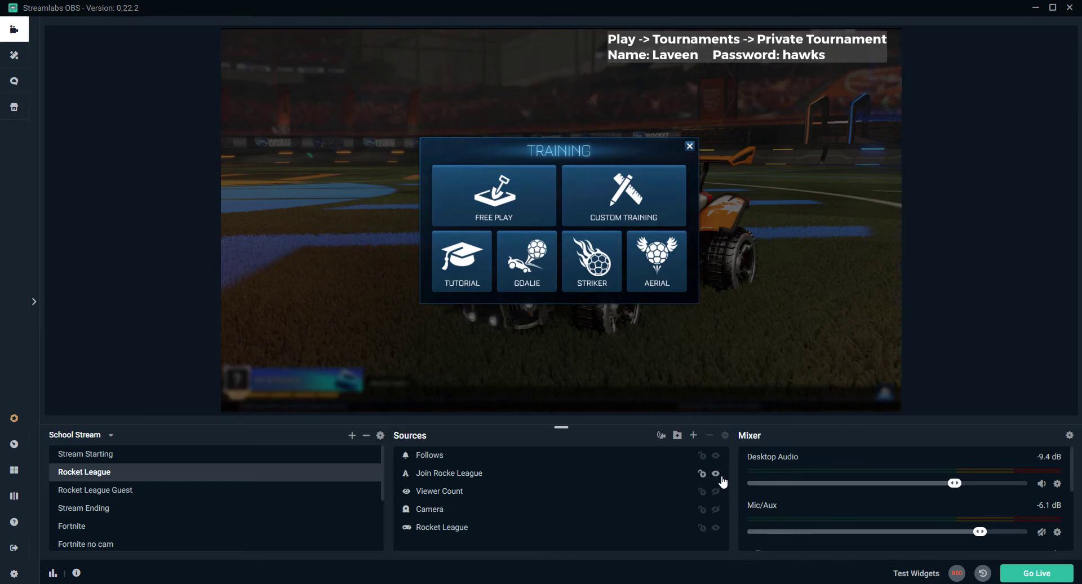
click(722, 54)
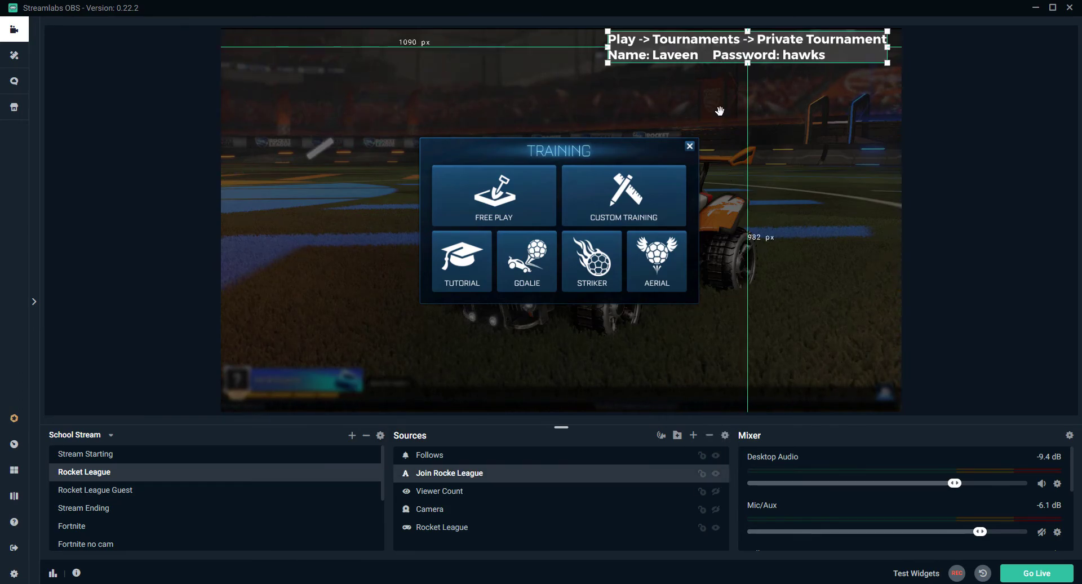
click(716, 474)
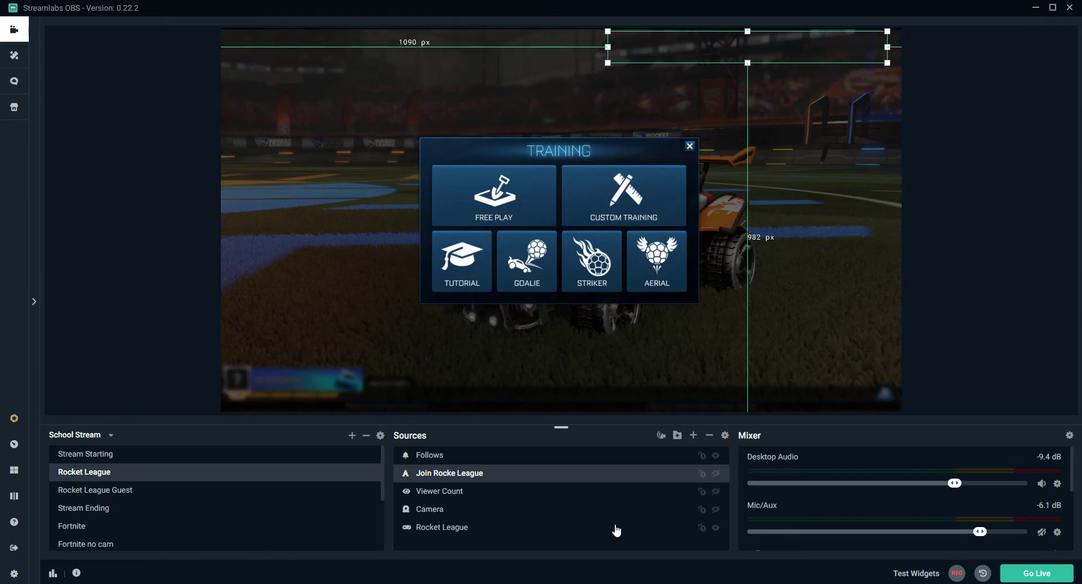
click(715, 510)
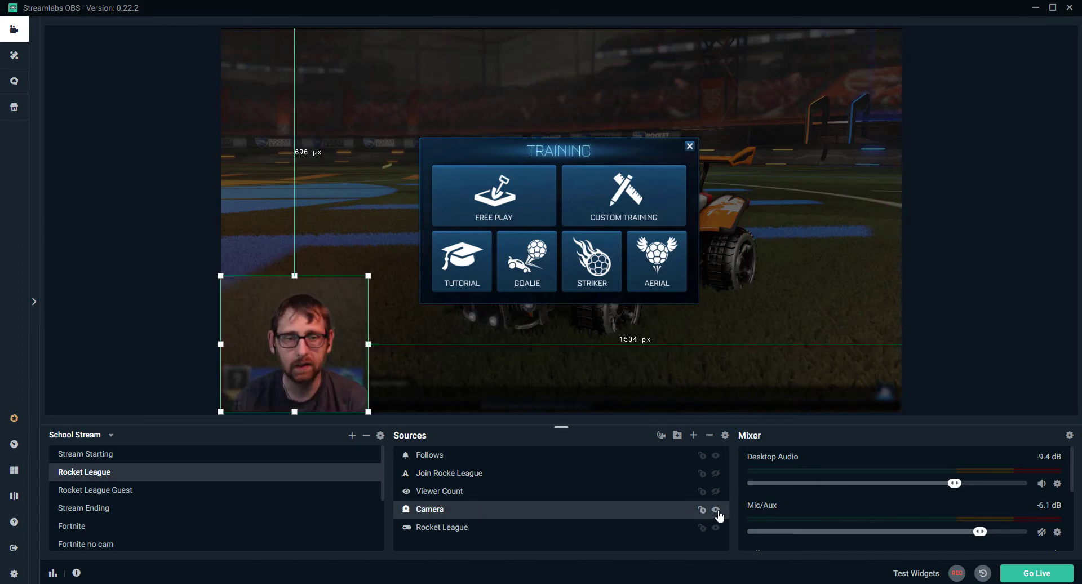
click(716, 510)
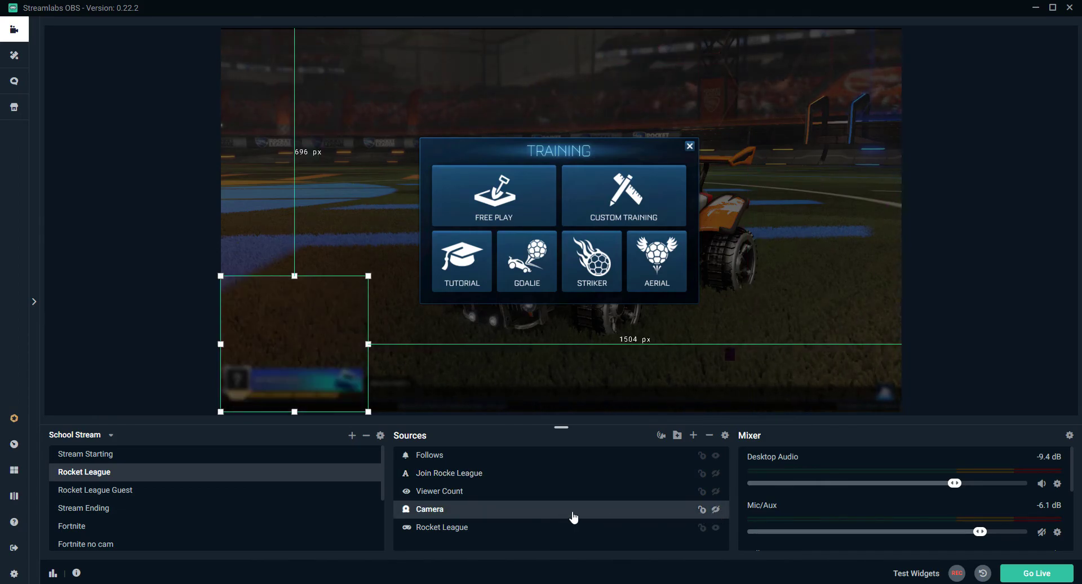
click(106, 496)
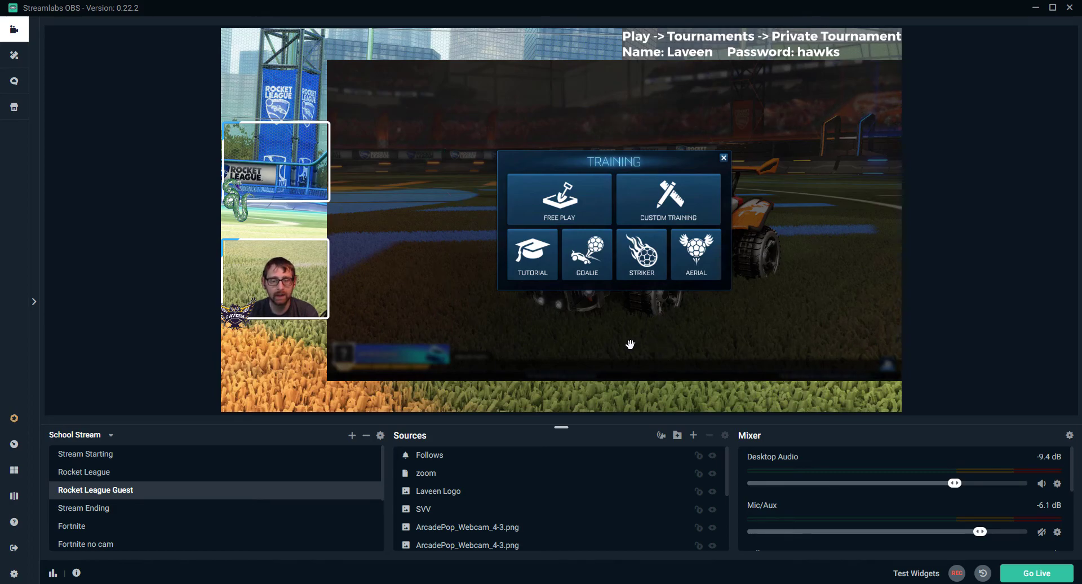
View the Stream Ending scene, then select the Stream BRB scene
click(94, 512)
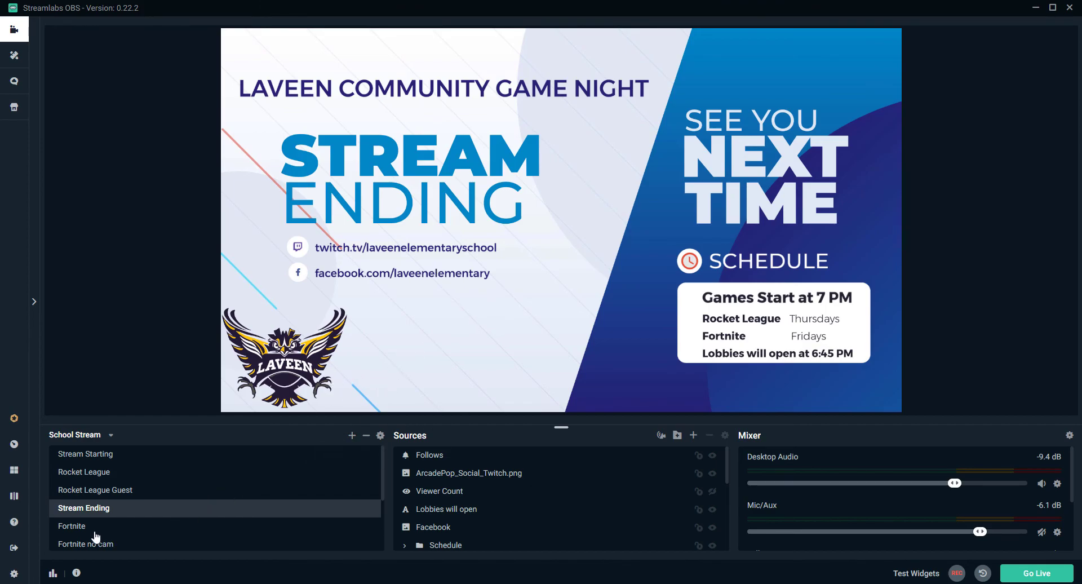
scroll(106, 529, down, 1)
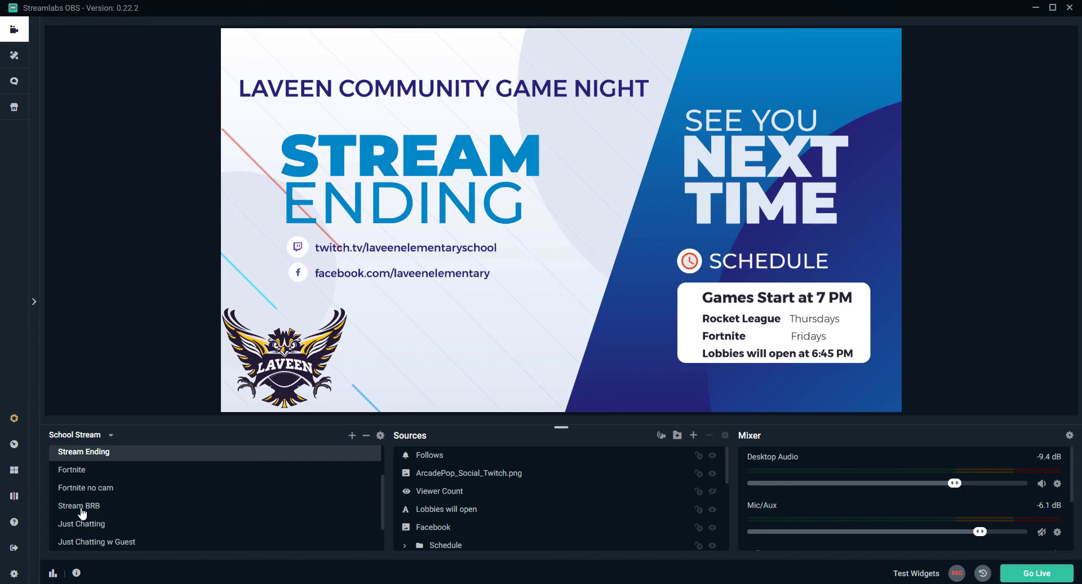
click(81, 513)
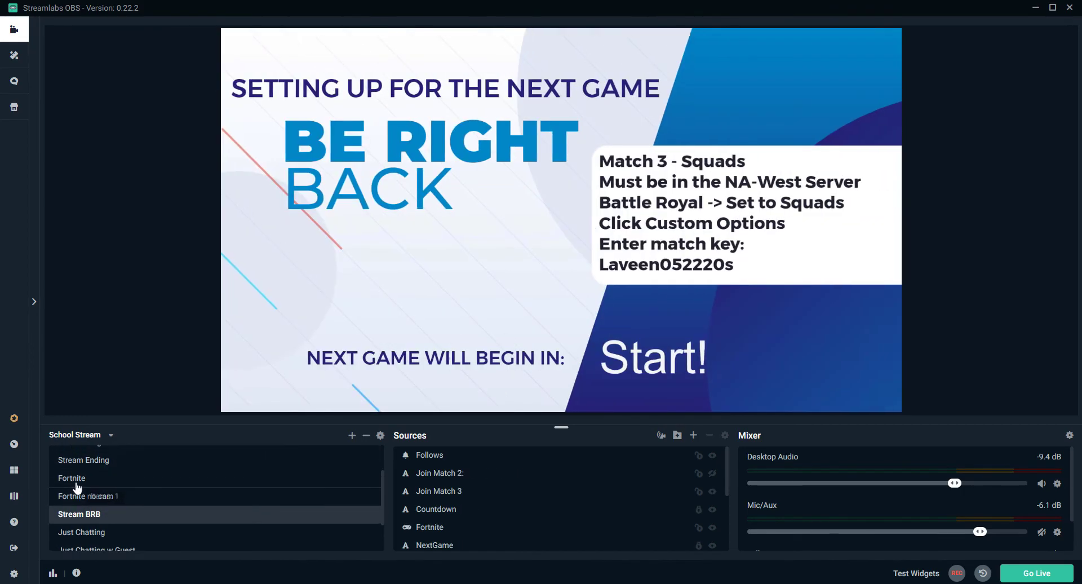
scroll(79, 486, up, 1)
scroll(101, 522, down, 1)
scroll(101, 488, up, 1)
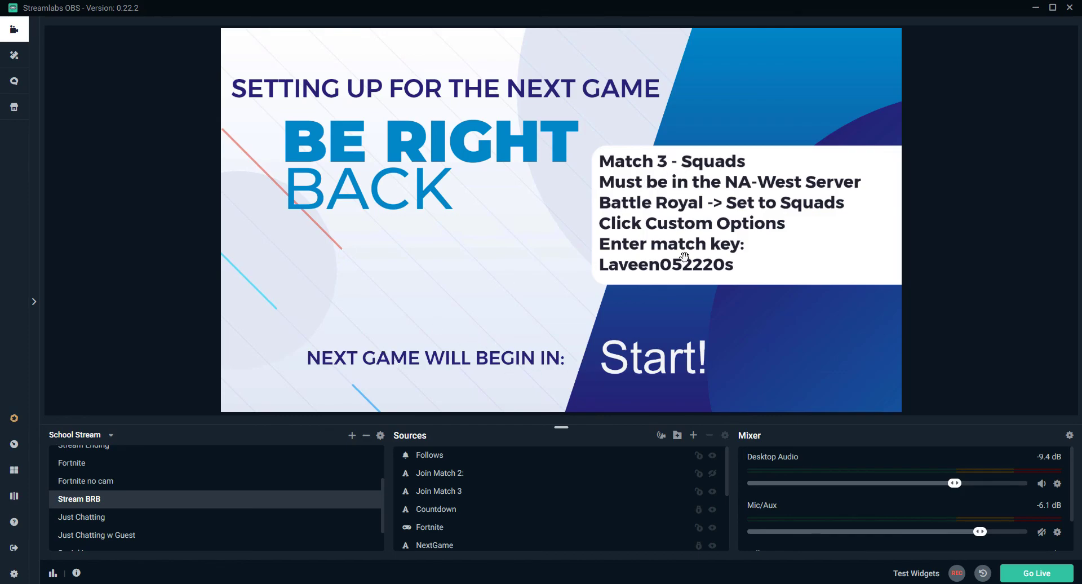
Show the Join Match 2 - Duos text and hide Join Match 3 - Squads
click(712, 475)
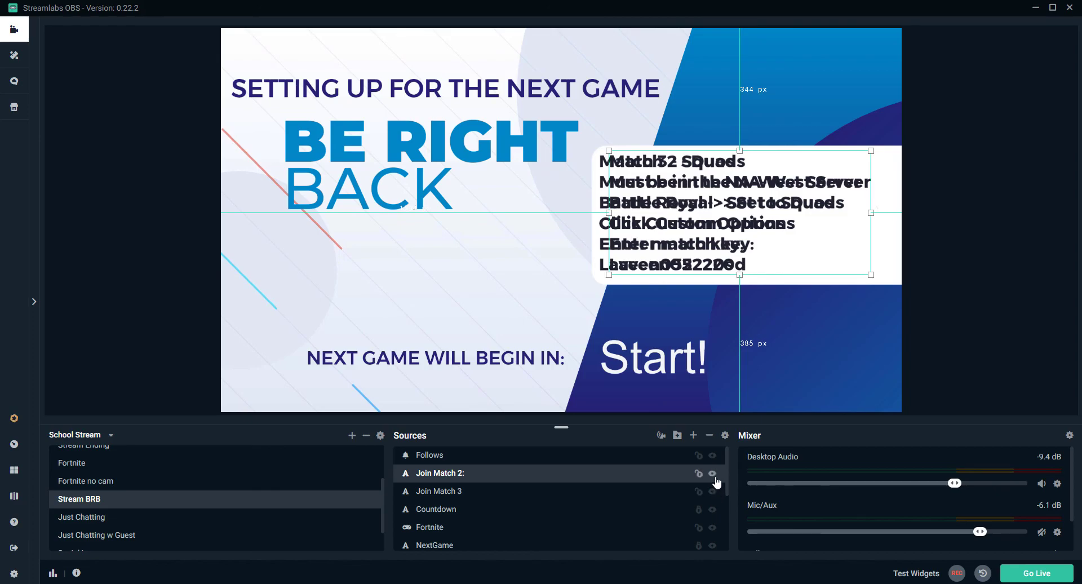
click(713, 473)
click(712, 491)
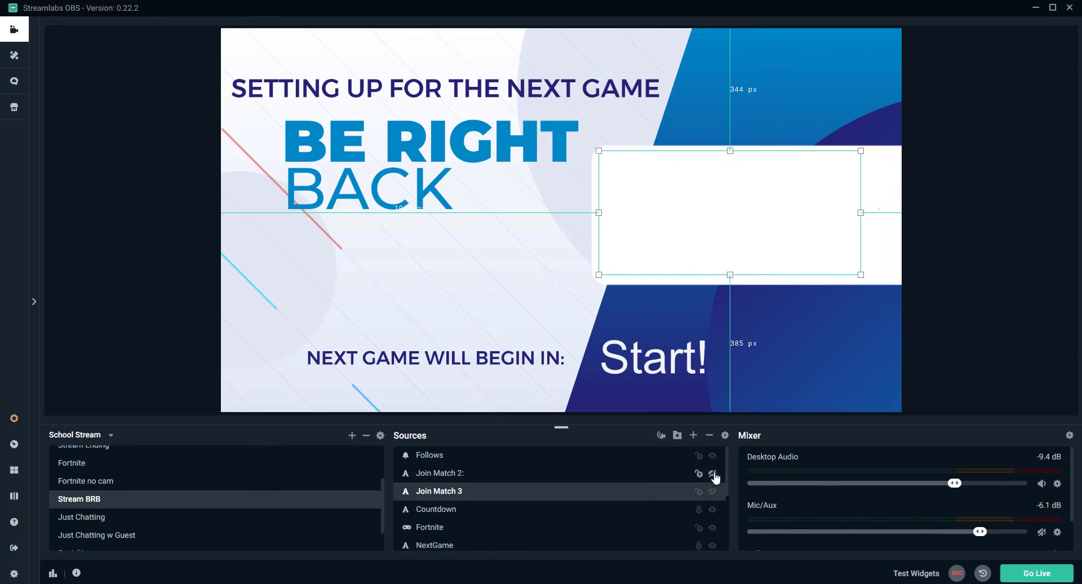
click(713, 474)
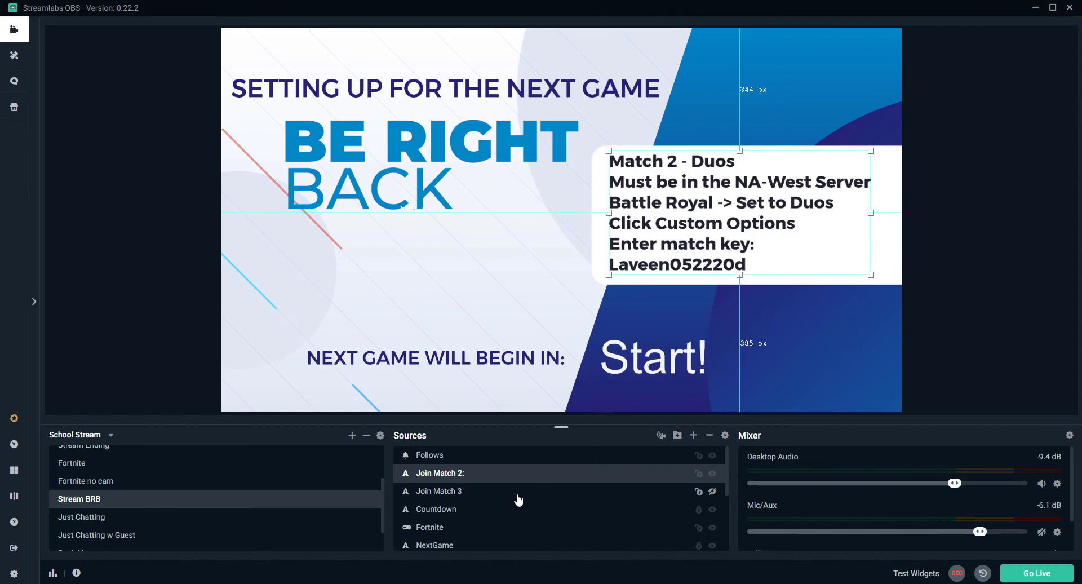
scroll(130, 489, up, 2)
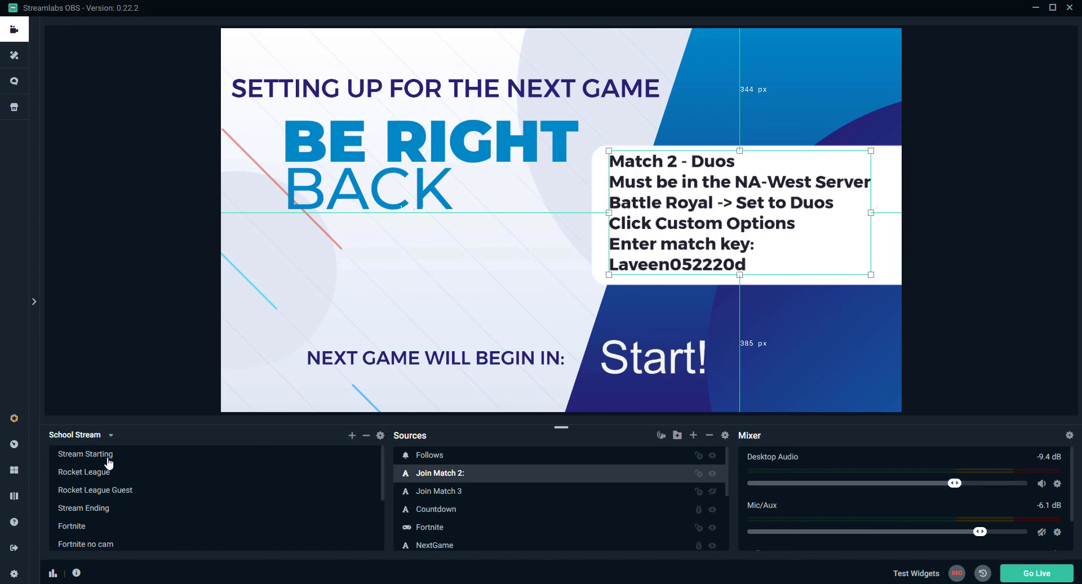
Display the Laveen Community Game Night Stream Starting scene with its Rocket League details again
click(108, 457)
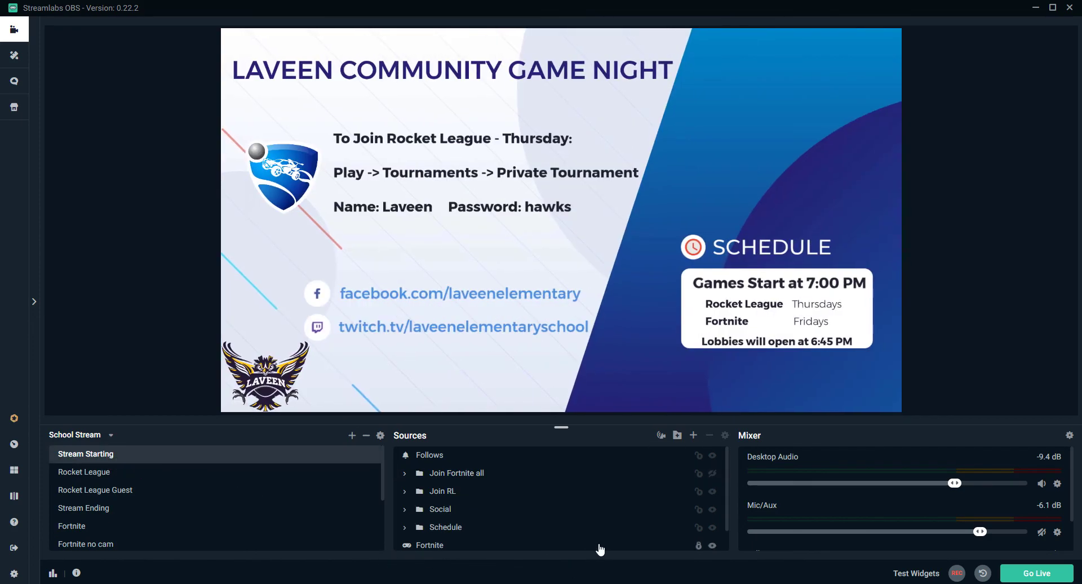